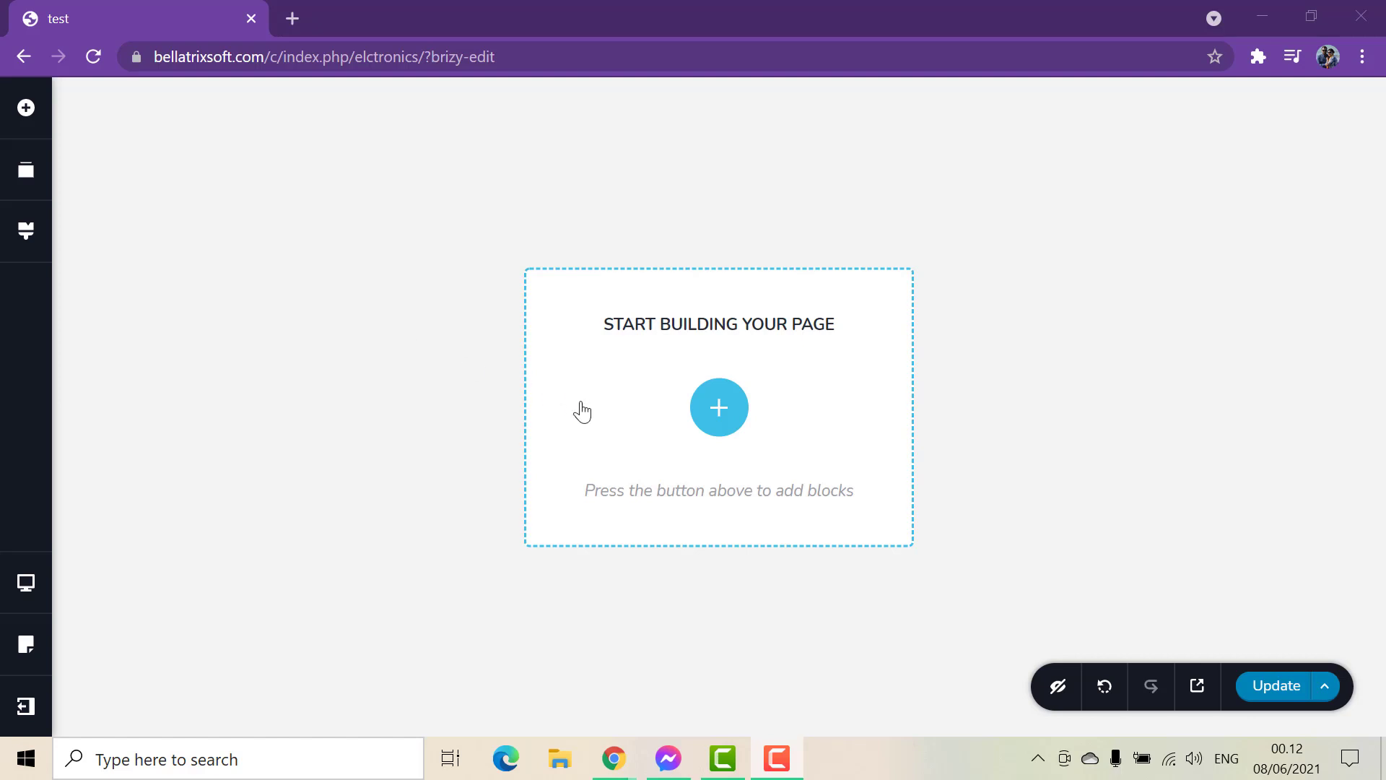
Add a blank custom block to the page and insert a Menu element in it.
{"action": "left_click", "coordinate": [740, 406]}
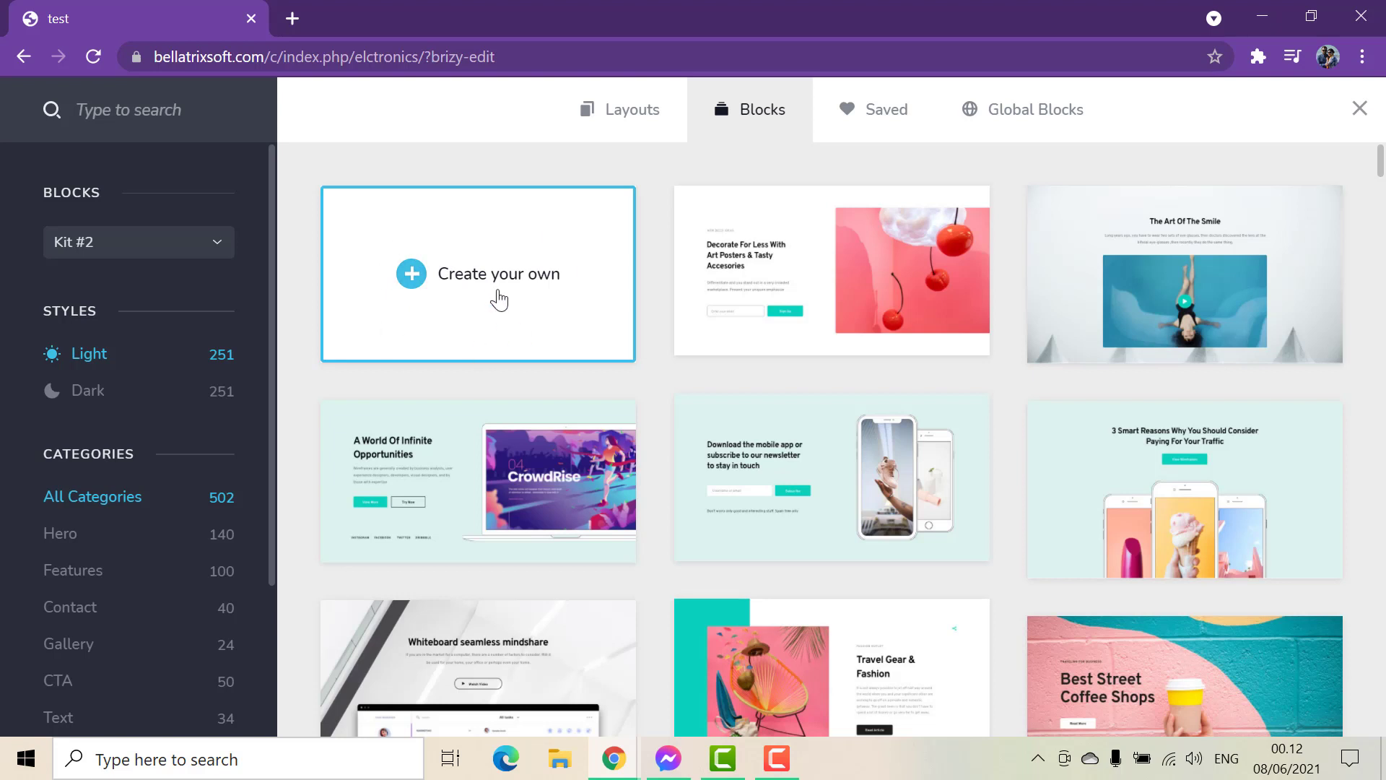
{"action": "left_click", "coordinate": [499, 299]}
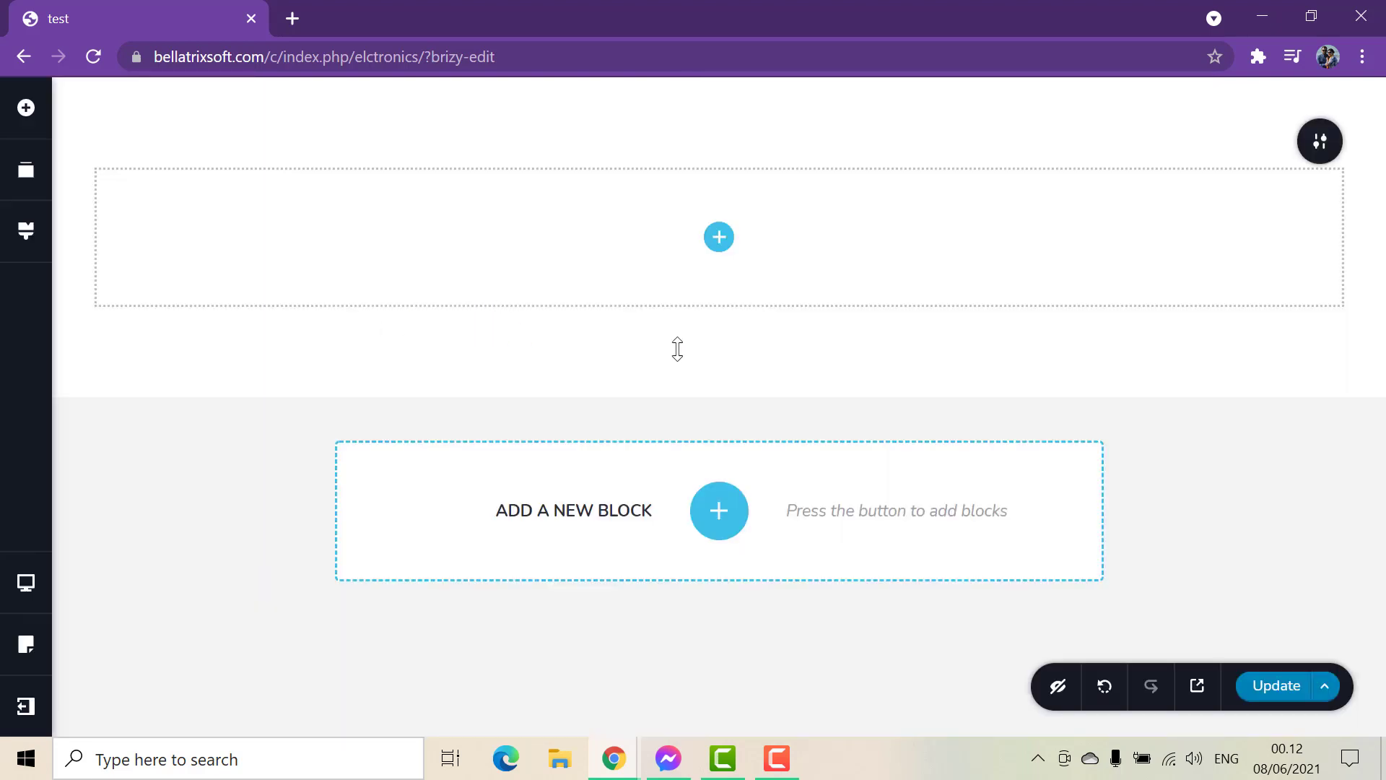
{"action": "left_click", "coordinate": [719, 240]}
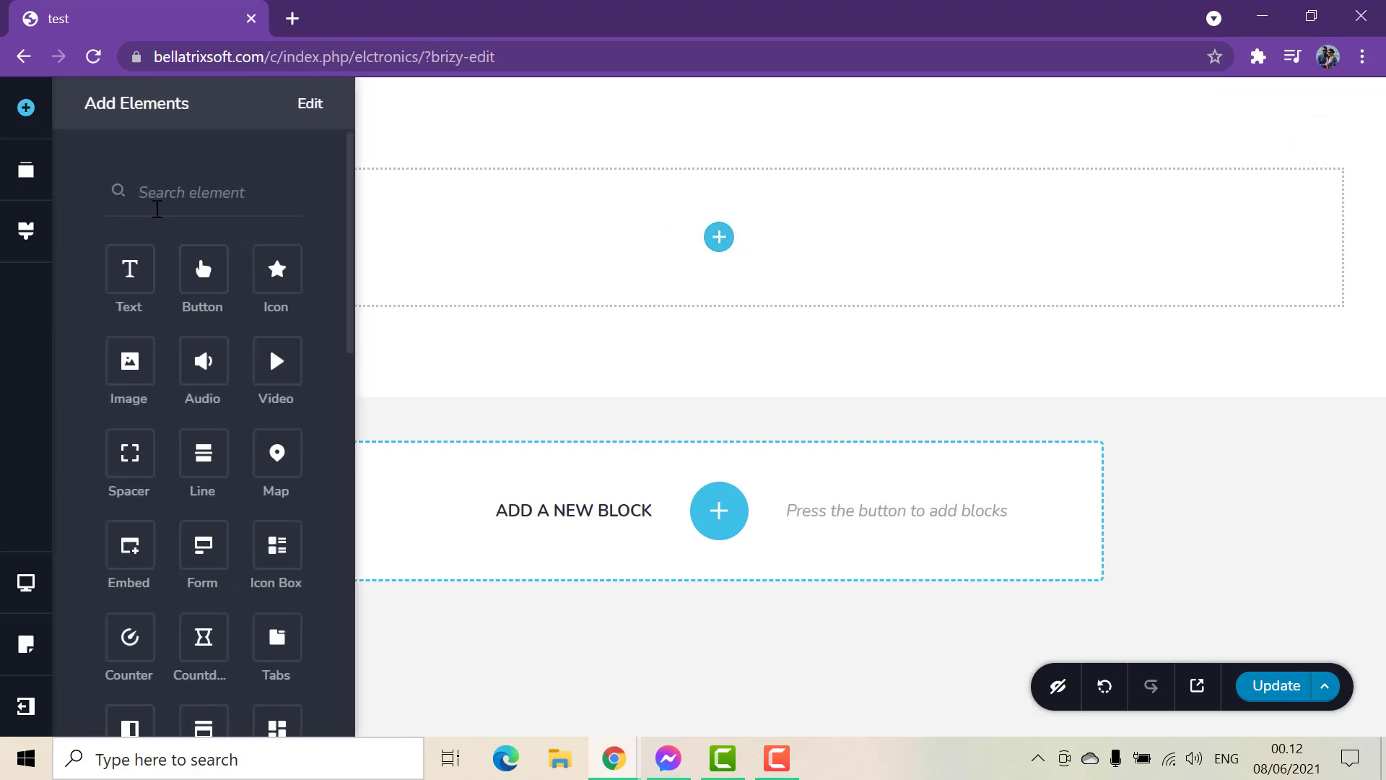
{"action": "left_click", "coordinate": [163, 200]}
{"action": "type", "text": "menu"}
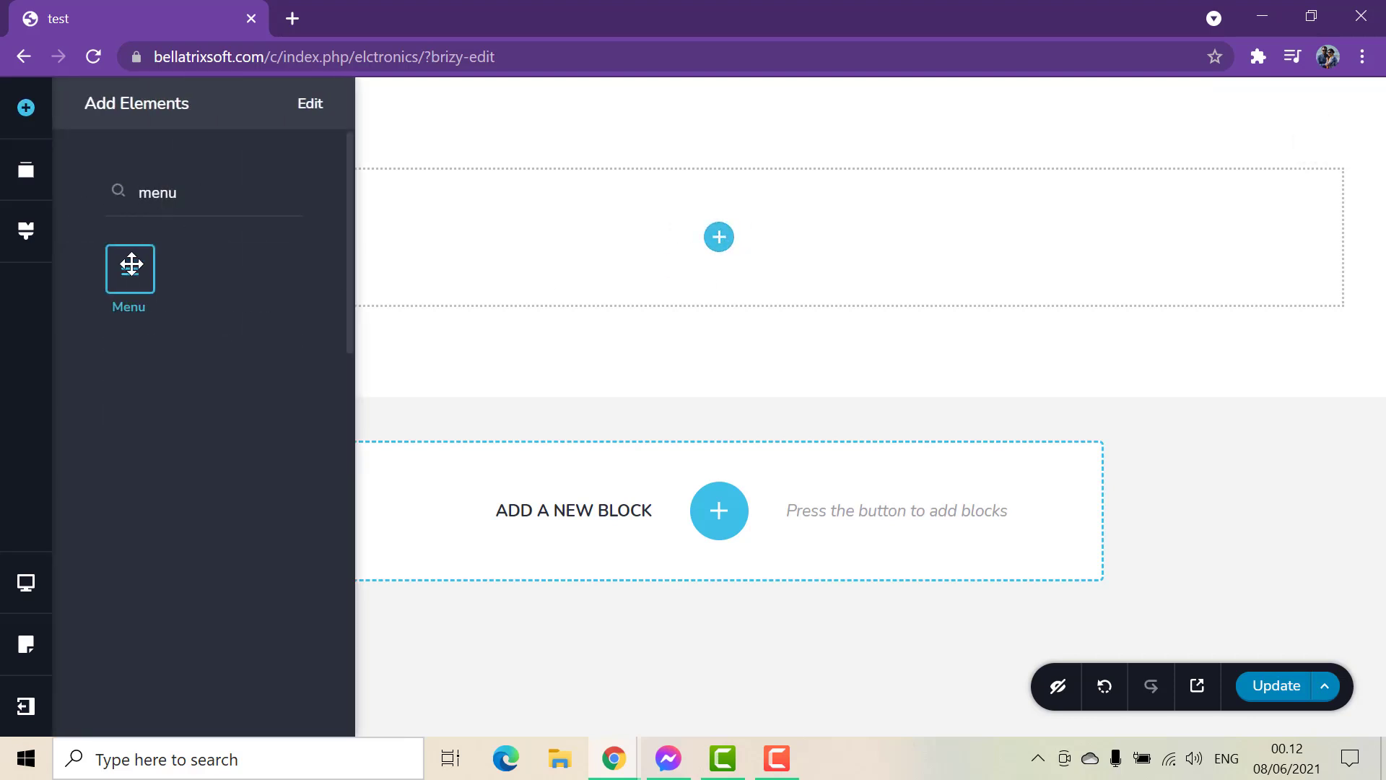
{"action": "left_click_drag", "start_coordinate": [131, 264], "coordinate": [721, 238]}
{"action": "left_click", "coordinate": [848, 294]}
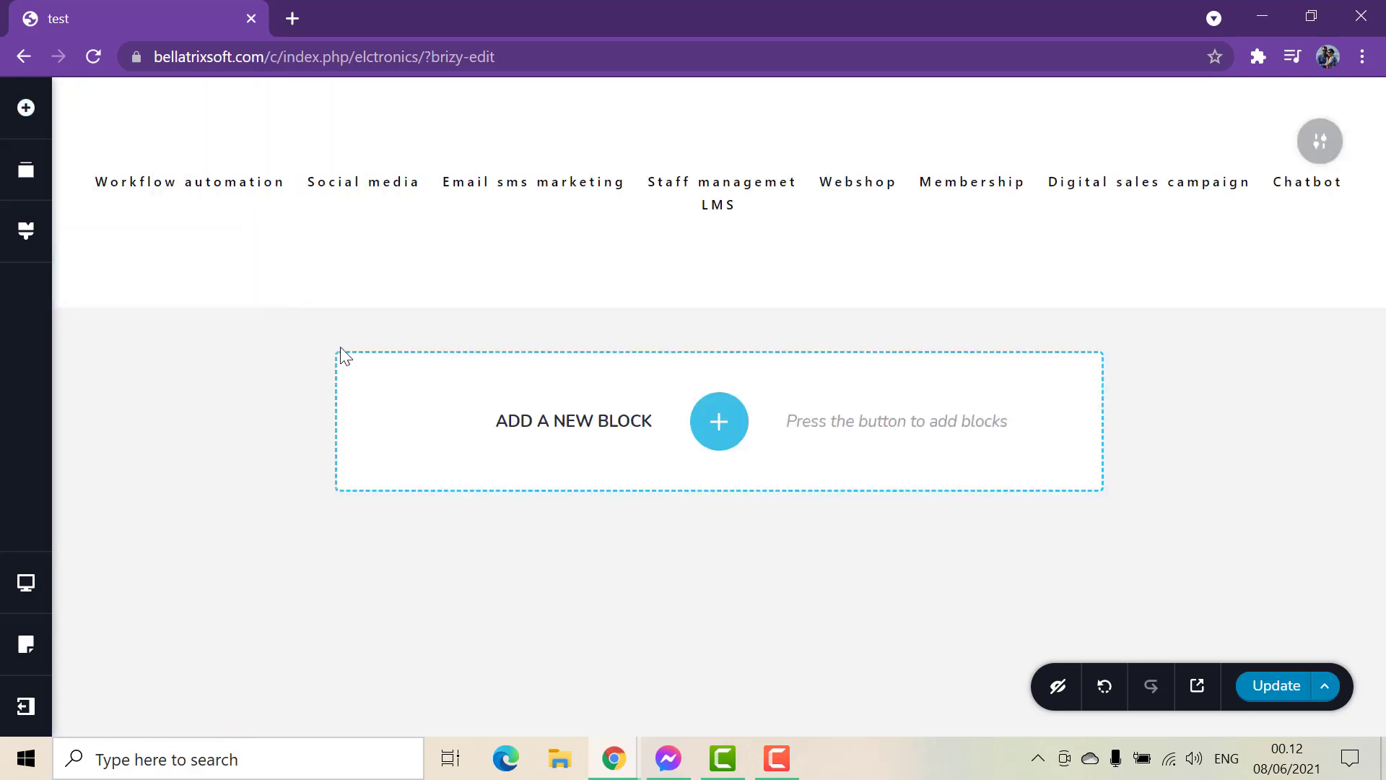
Reduce the block's bottom padding and set the menu element to show the FrontPage menu.
{"action": "left_click_drag", "start_coordinate": [328, 290], "coordinate": [328, 238]}
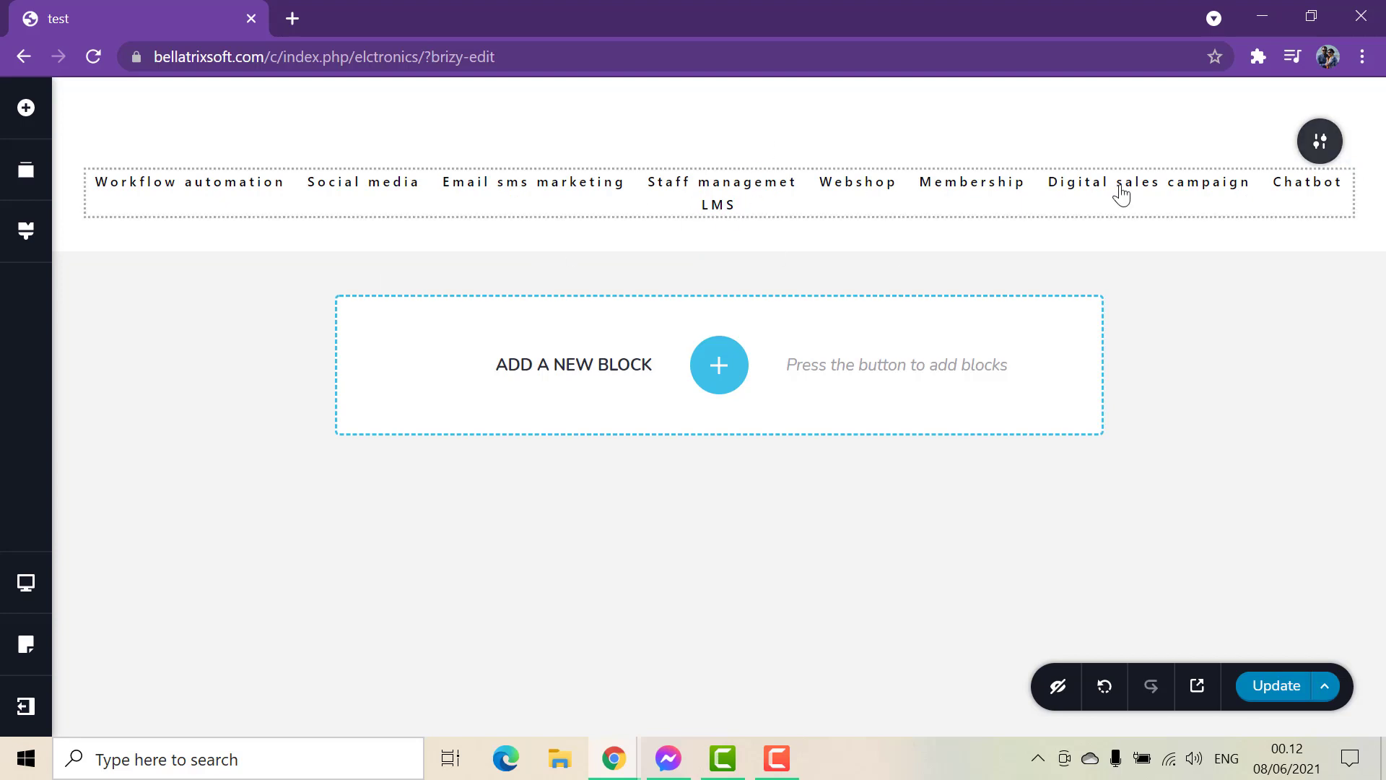
{"action": "left_click", "coordinate": [1345, 182]}
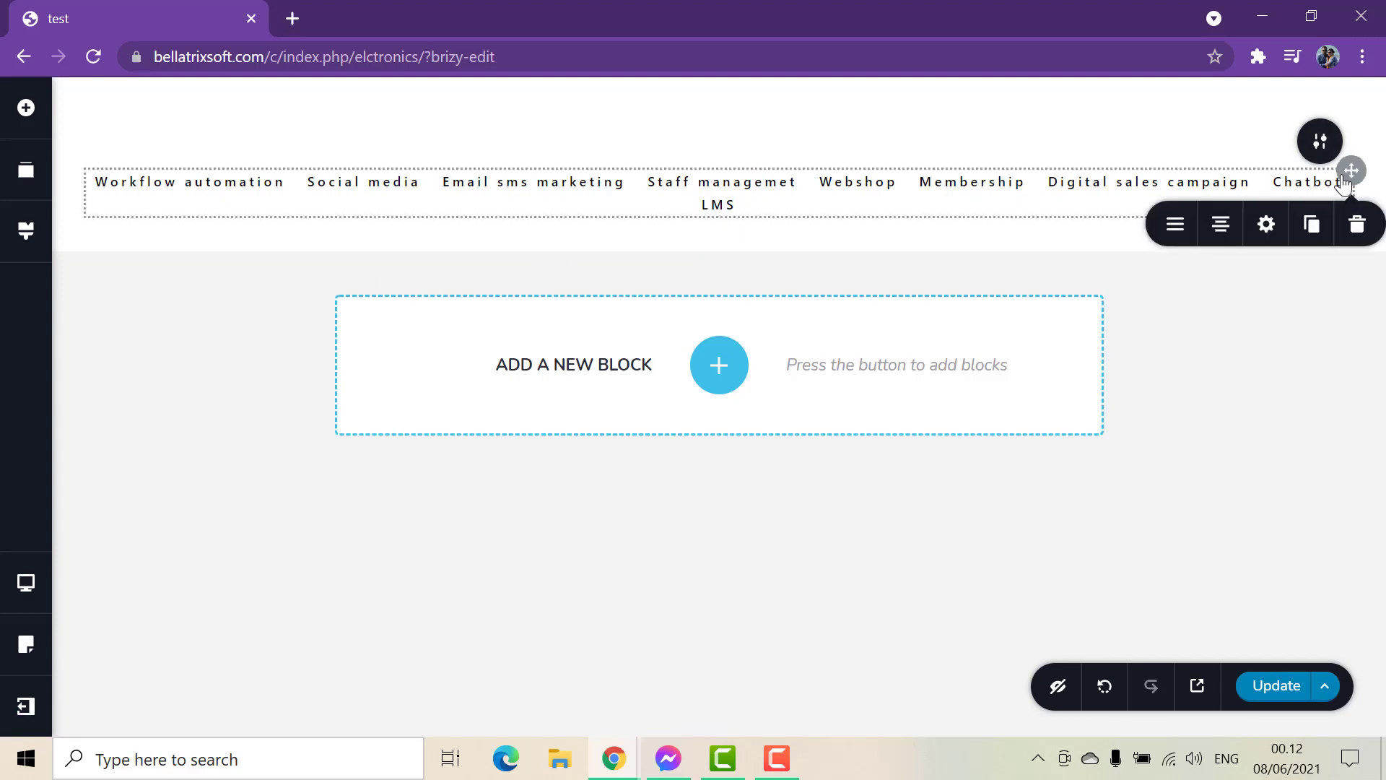
{"action": "left_click", "coordinate": [1177, 228]}
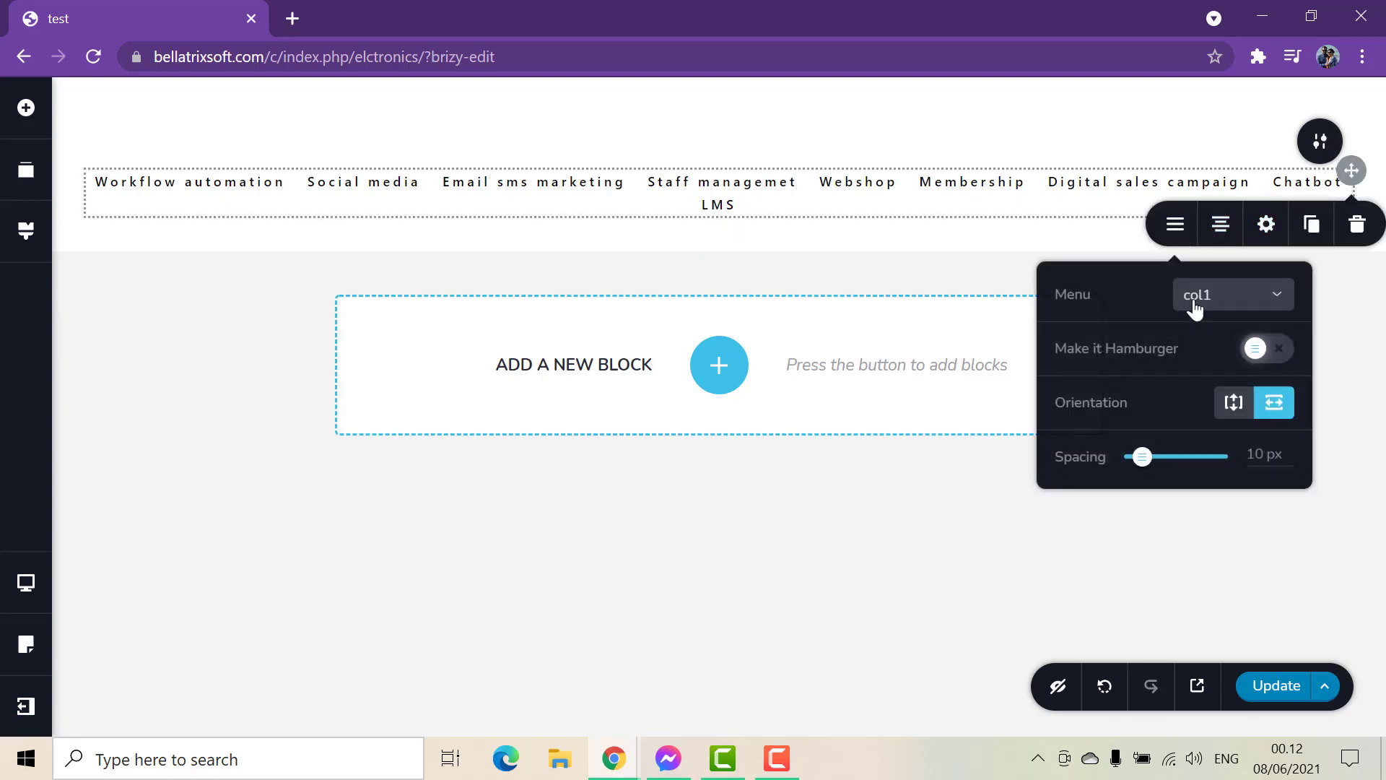
{"action": "left_click", "coordinate": [1242, 310]}
{"action": "left_click", "coordinate": [1213, 431]}
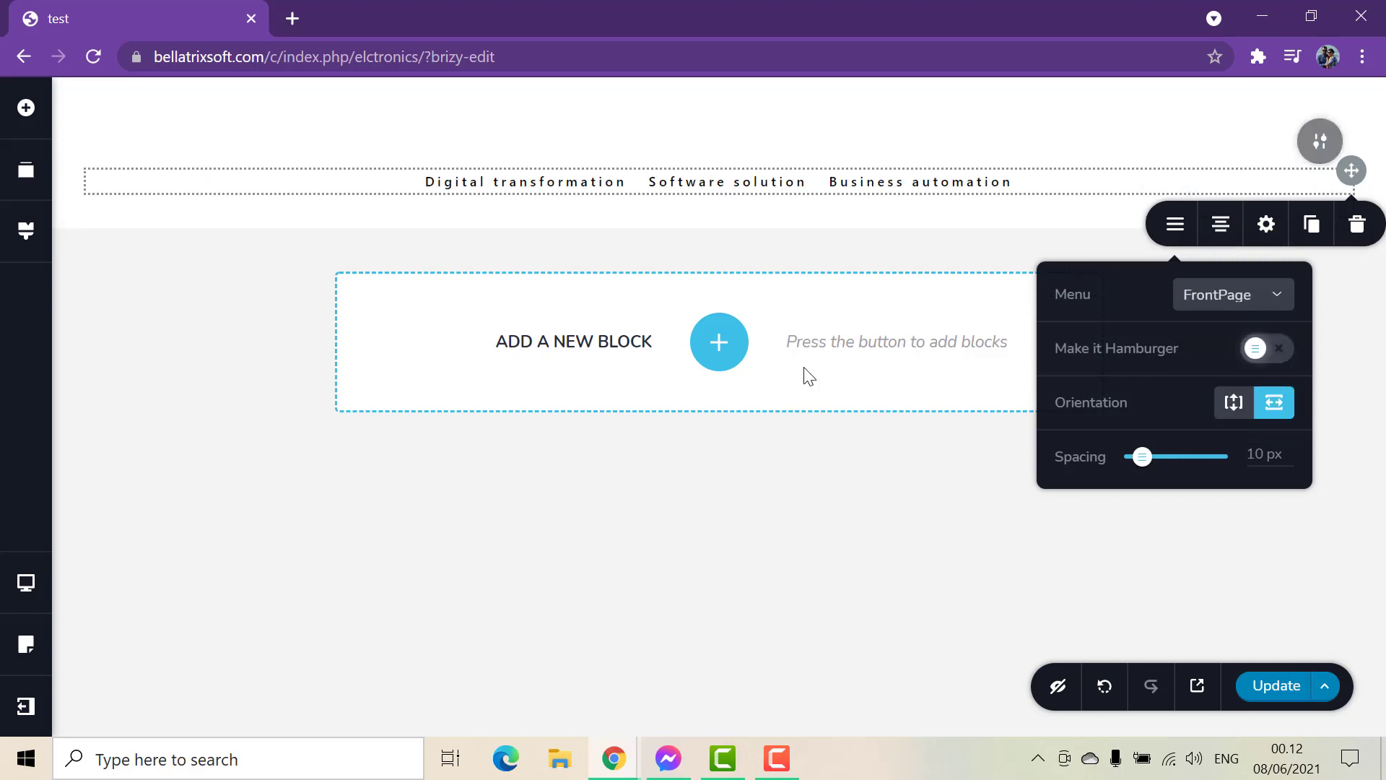
{"action": "left_click", "coordinate": [310, 230]}
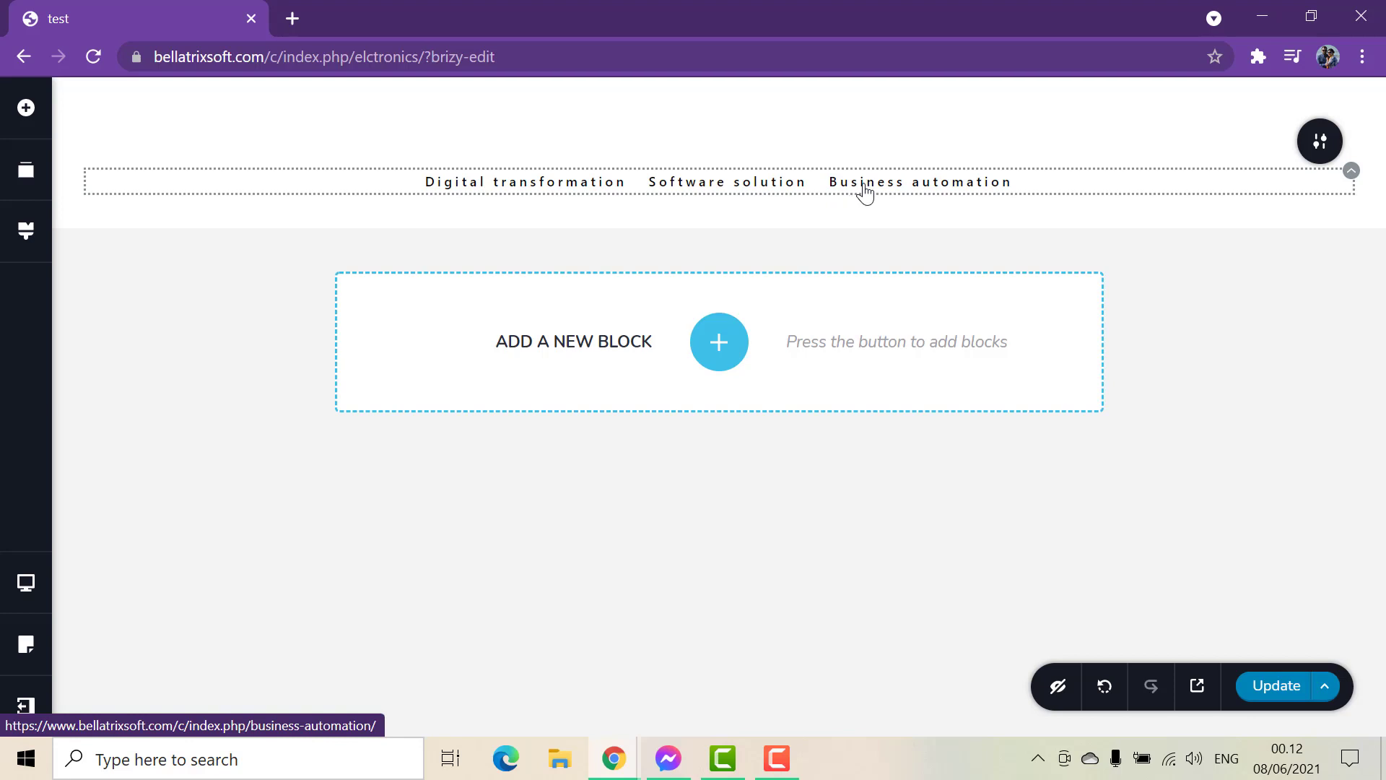
Add the outline pen-nib icon from the Business/Finance category to the Digital transformation menu item.
{"action": "left_click", "coordinate": [446, 193]}
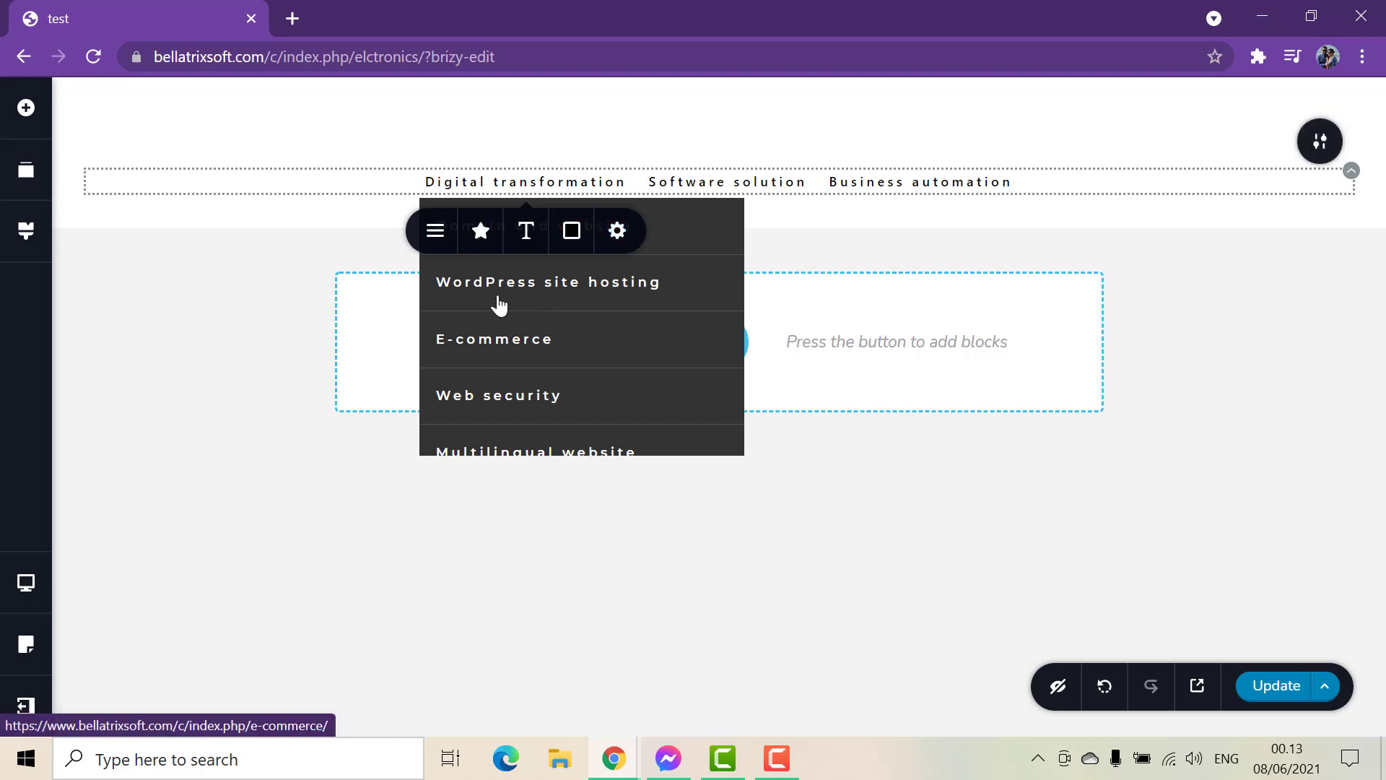
{"action": "left_click", "coordinate": [439, 242]}
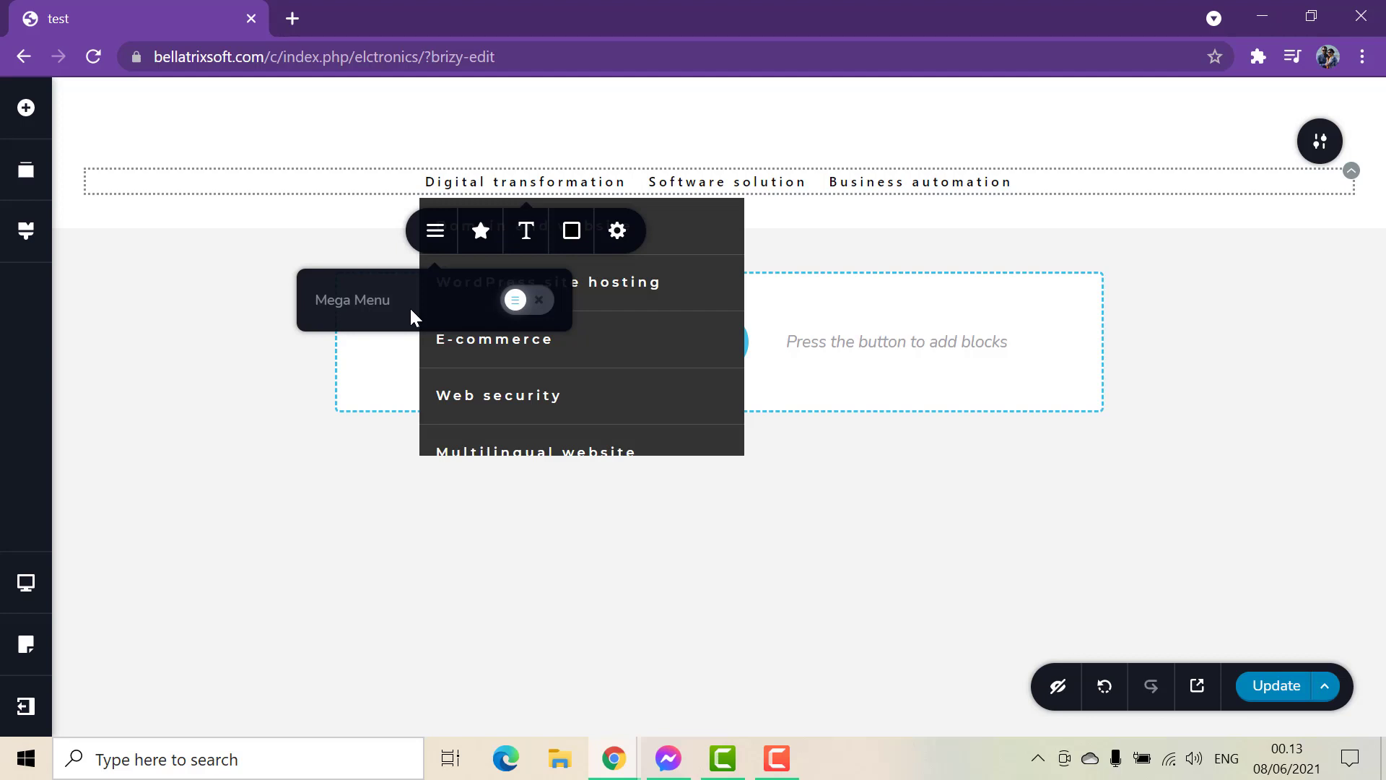
{"action": "left_click", "coordinate": [479, 231]}
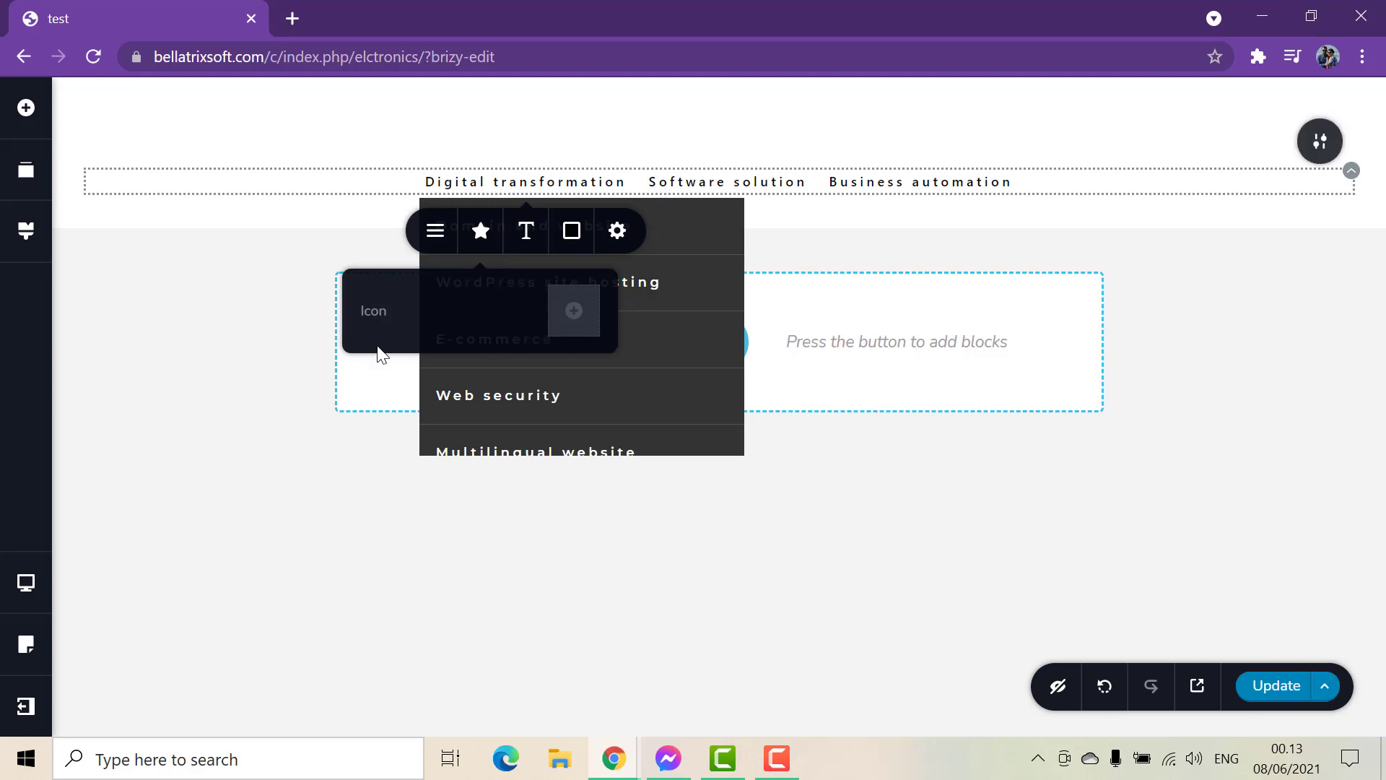
{"action": "left_click", "coordinate": [575, 312]}
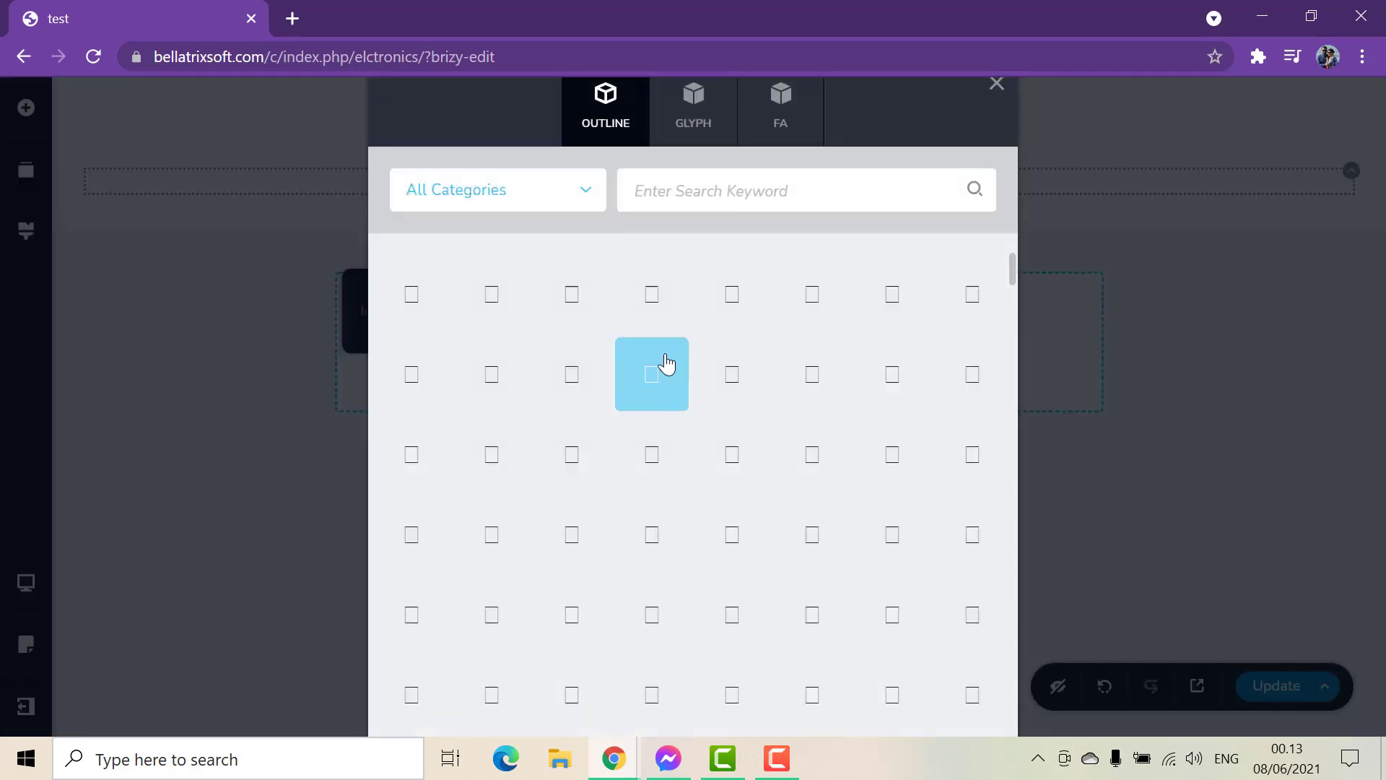
{"action": "left_click", "coordinate": [580, 206]}
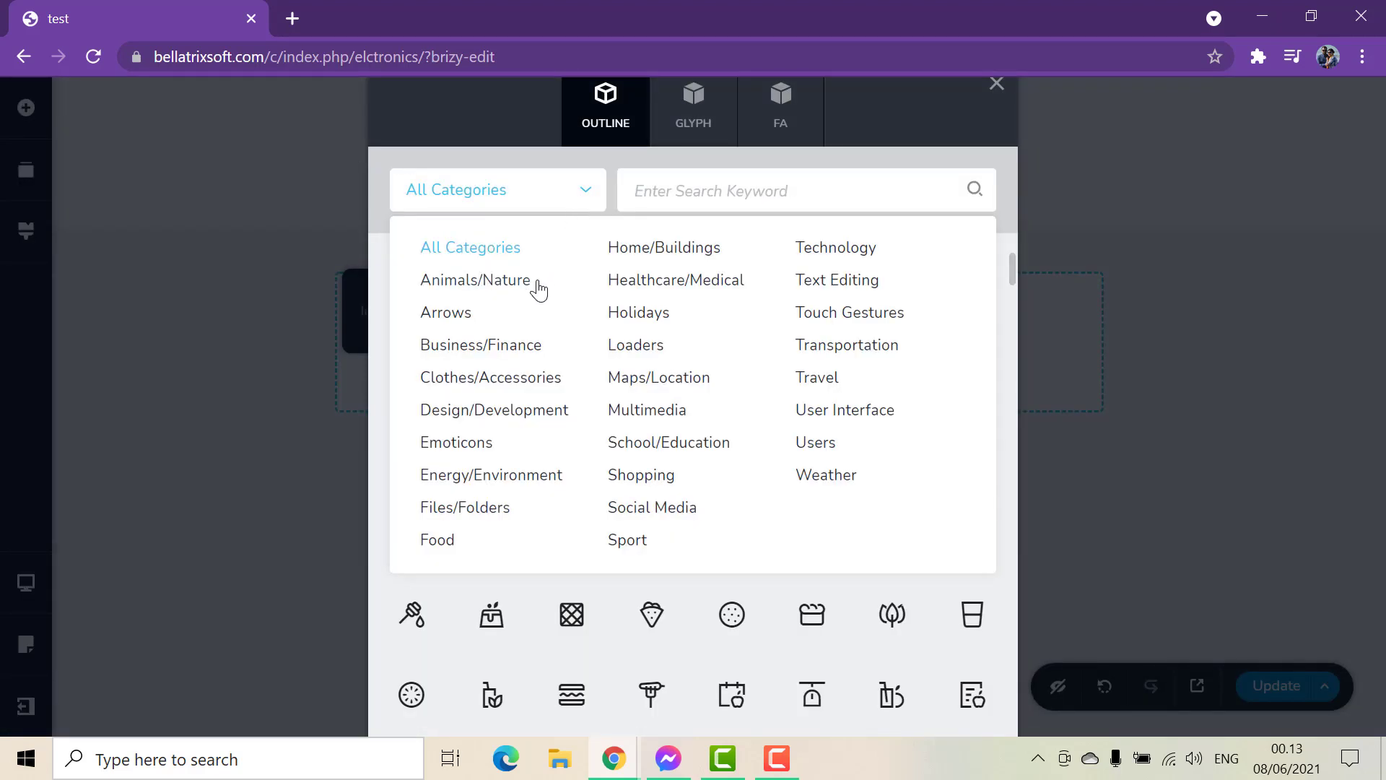
{"action": "left_click", "coordinate": [491, 345]}
{"action": "scroll", "coordinate": [760, 410], "scroll_direction": "down", "scroll_amount": 3}
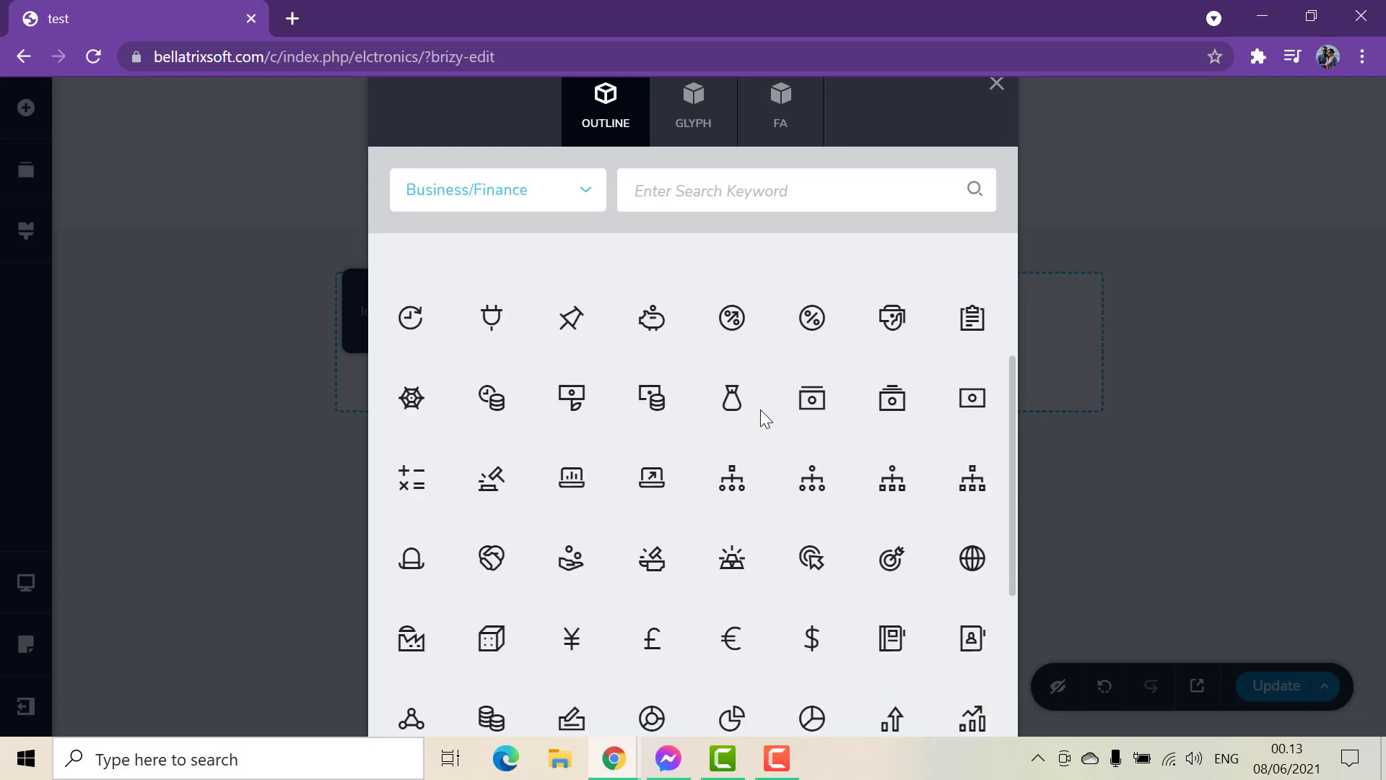
{"action": "scroll", "coordinate": [763, 410], "scroll_direction": "up", "scroll_amount": 3}
{"action": "scroll", "coordinate": [762, 410], "scroll_direction": "down", "scroll_amount": 5}
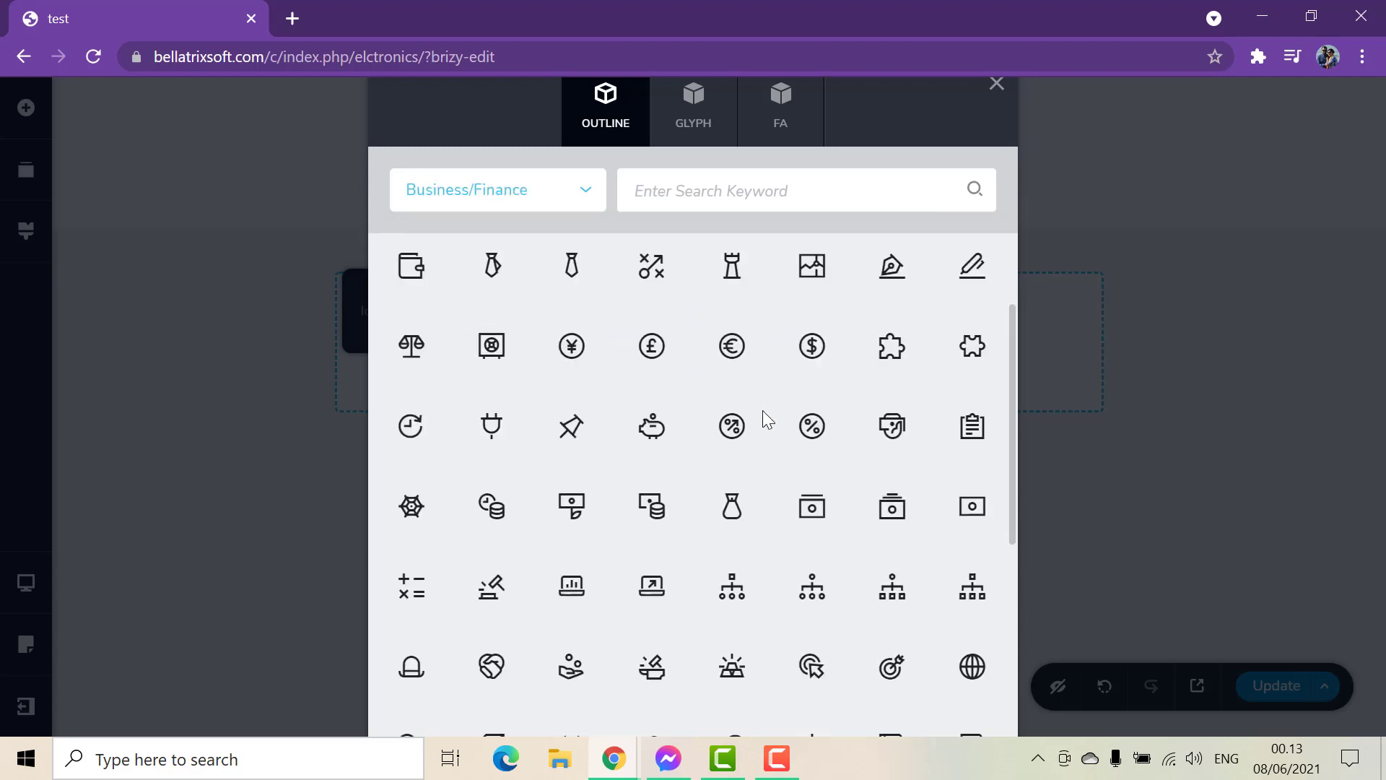
{"action": "scroll", "coordinate": [763, 412], "scroll_direction": "up", "scroll_amount": 5}
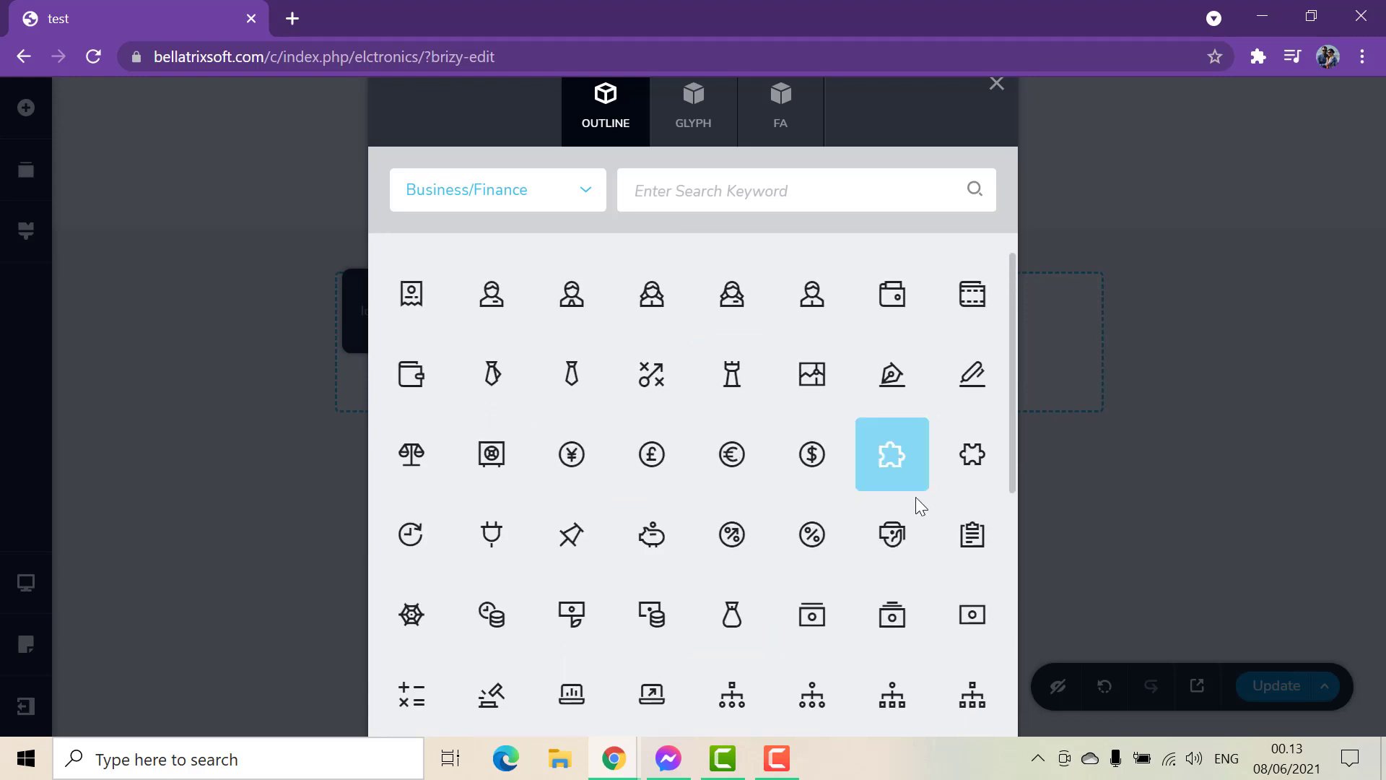
{"action": "left_click", "coordinate": [893, 374]}
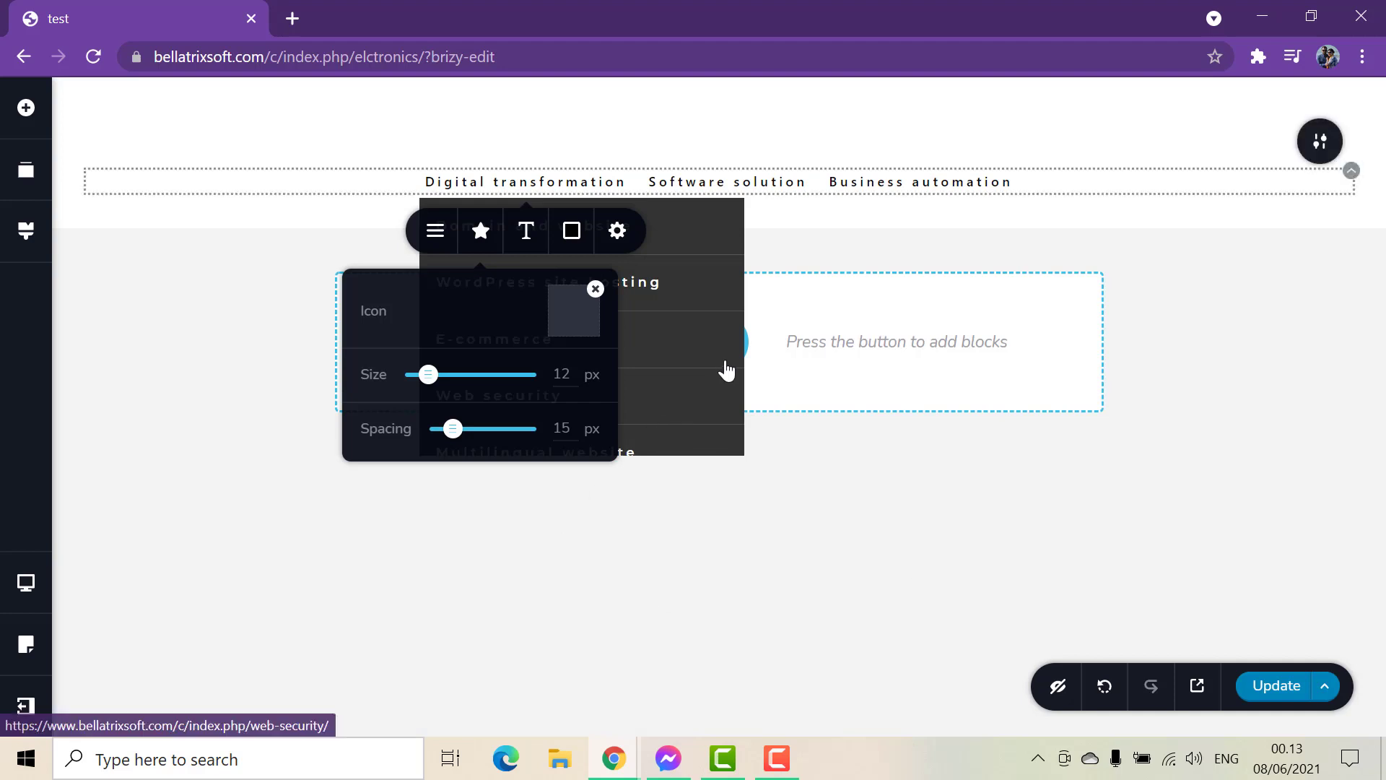
{"action": "left_click", "coordinate": [794, 252]}
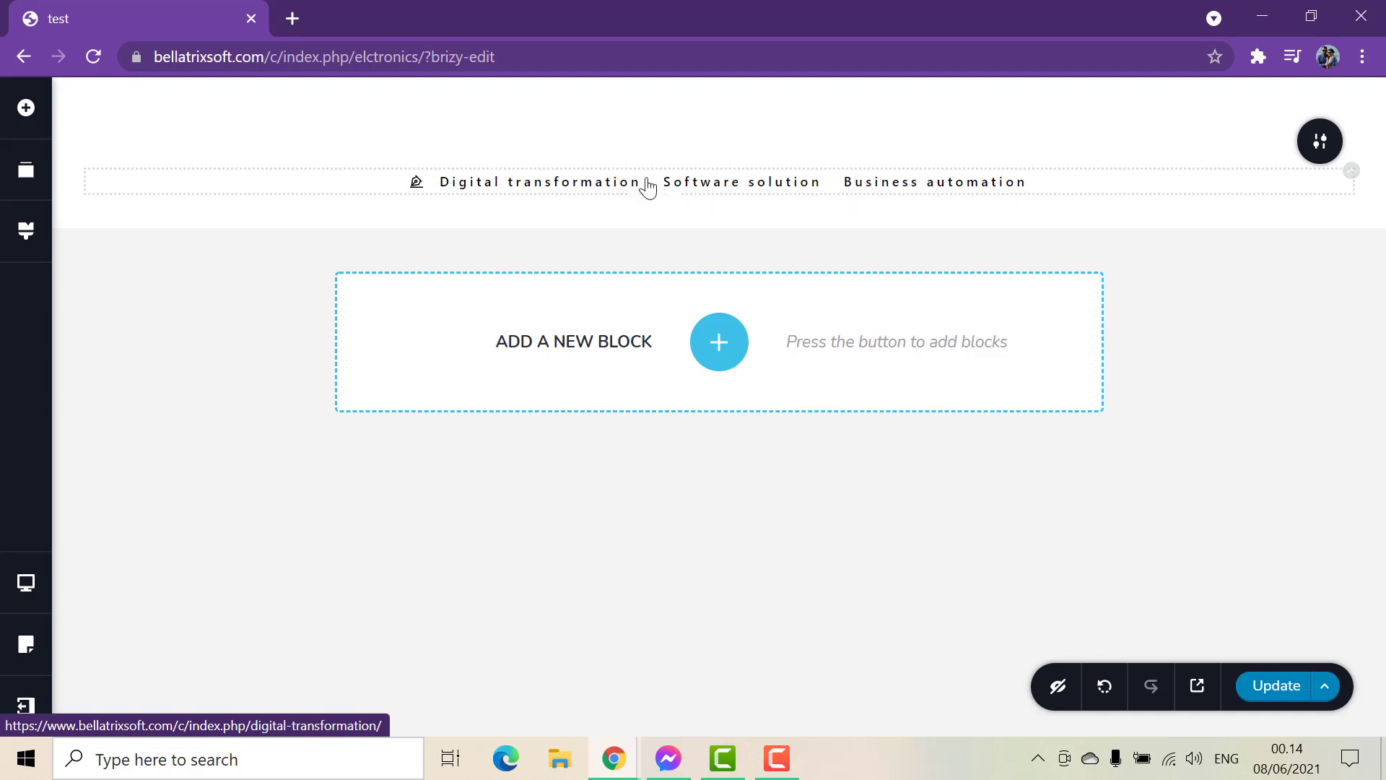
{"action": "left_click", "coordinate": [718, 189]}
{"action": "left_click", "coordinate": [695, 247]}
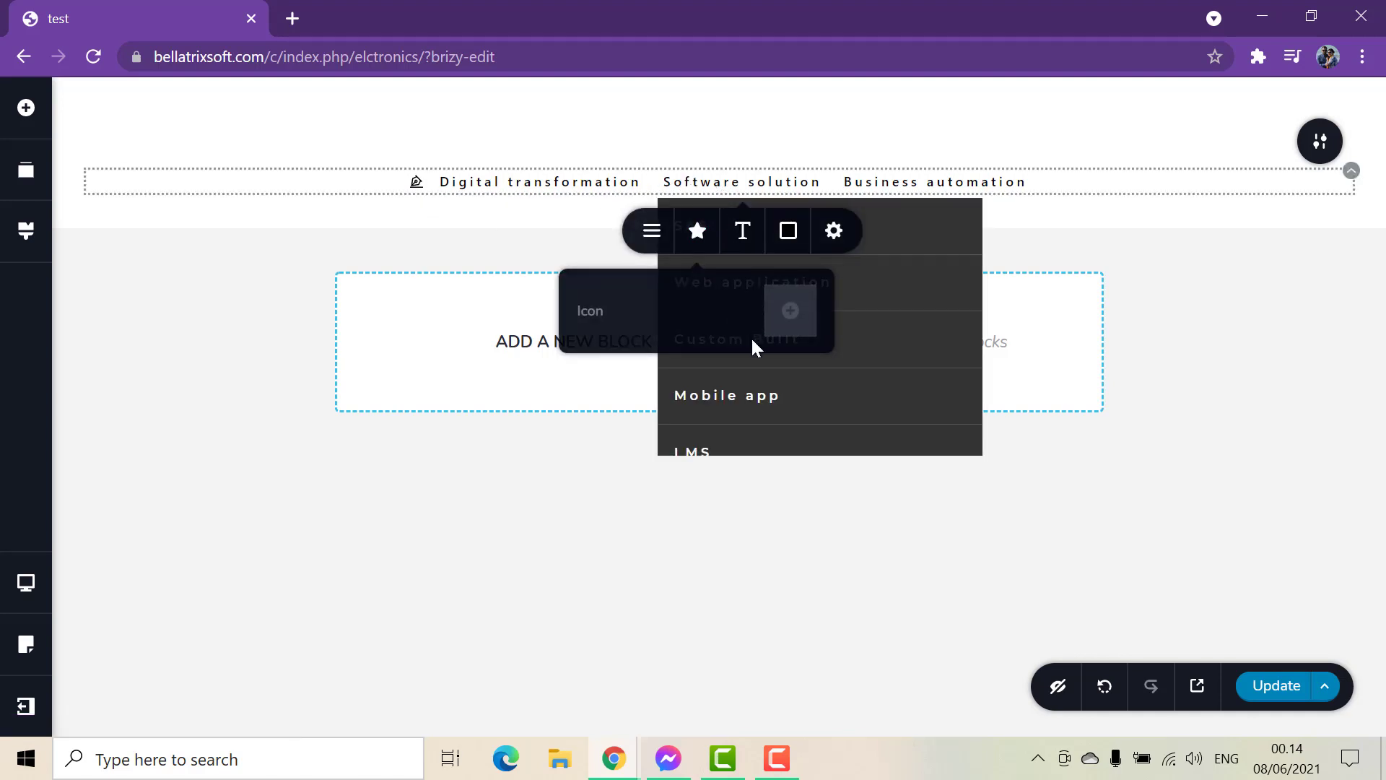
{"action": "left_click", "coordinate": [786, 325]}
{"action": "left_click", "coordinate": [649, 332]}
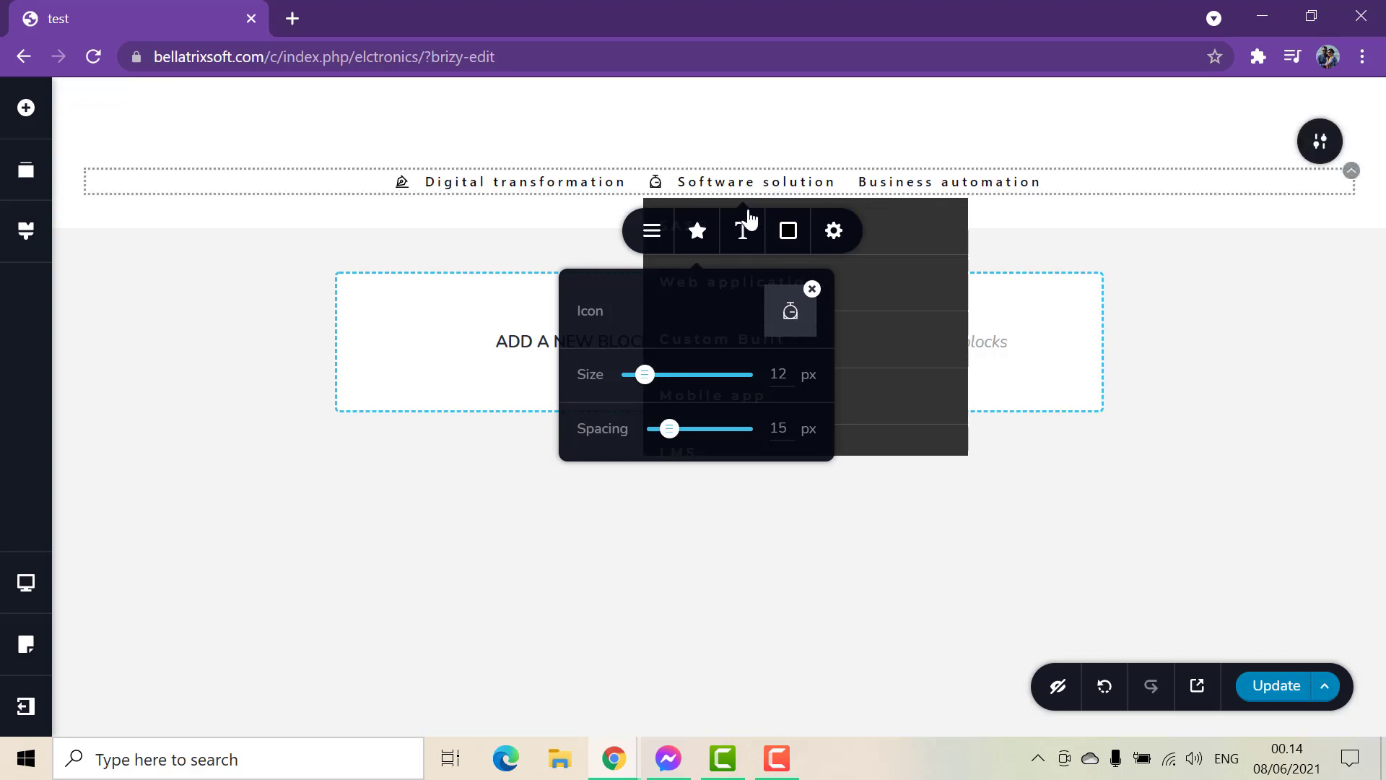
{"action": "left_click", "coordinate": [812, 288]}
Add a circle outline icon to the Business automation menu item and slightly reduce the block's bottom padding.
{"action": "left_click", "coordinate": [909, 184]}
{"action": "left_click", "coordinate": [893, 249]}
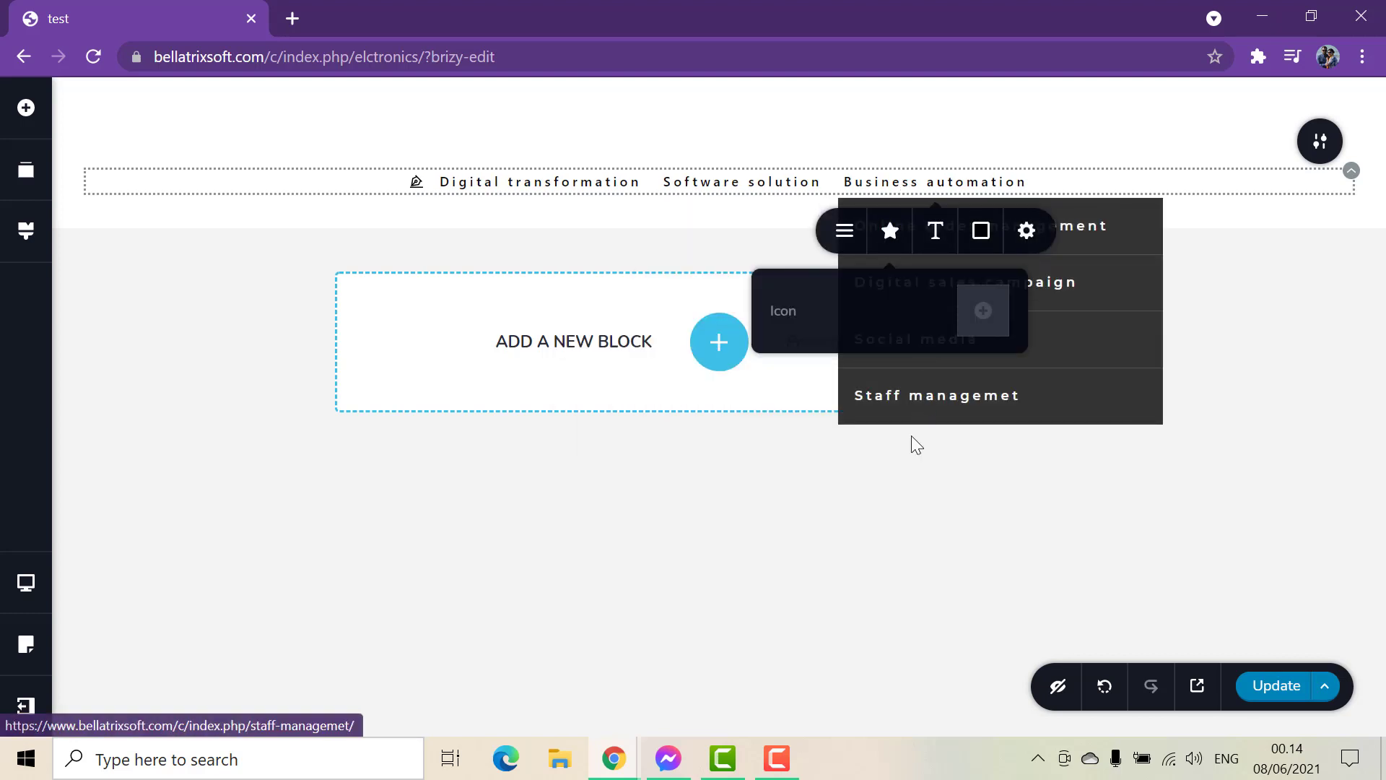
{"action": "left_click", "coordinate": [979, 312]}
{"action": "left_click", "coordinate": [819, 479]}
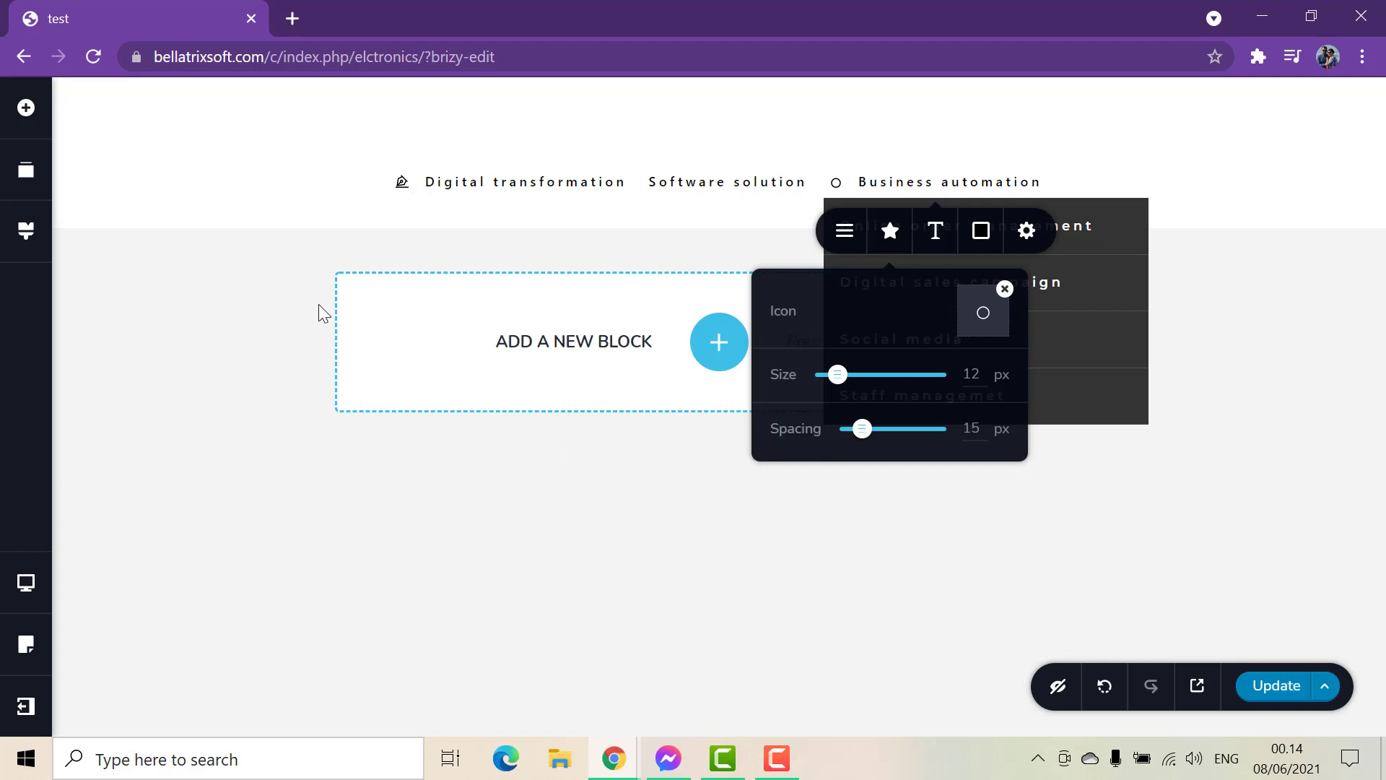
{"action": "left_click", "coordinate": [852, 186]}
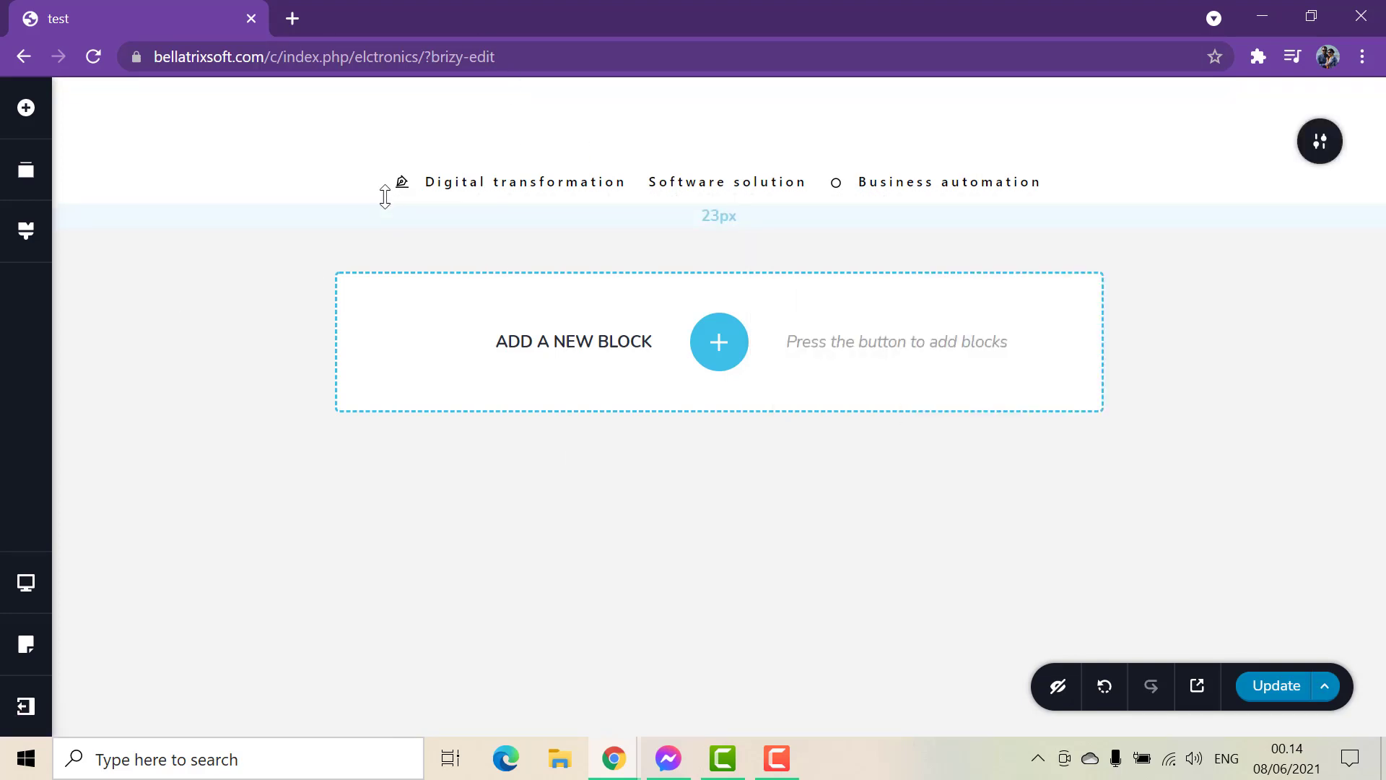
{"action": "left_click_drag", "start_coordinate": [385, 197], "coordinate": [385, 188]}
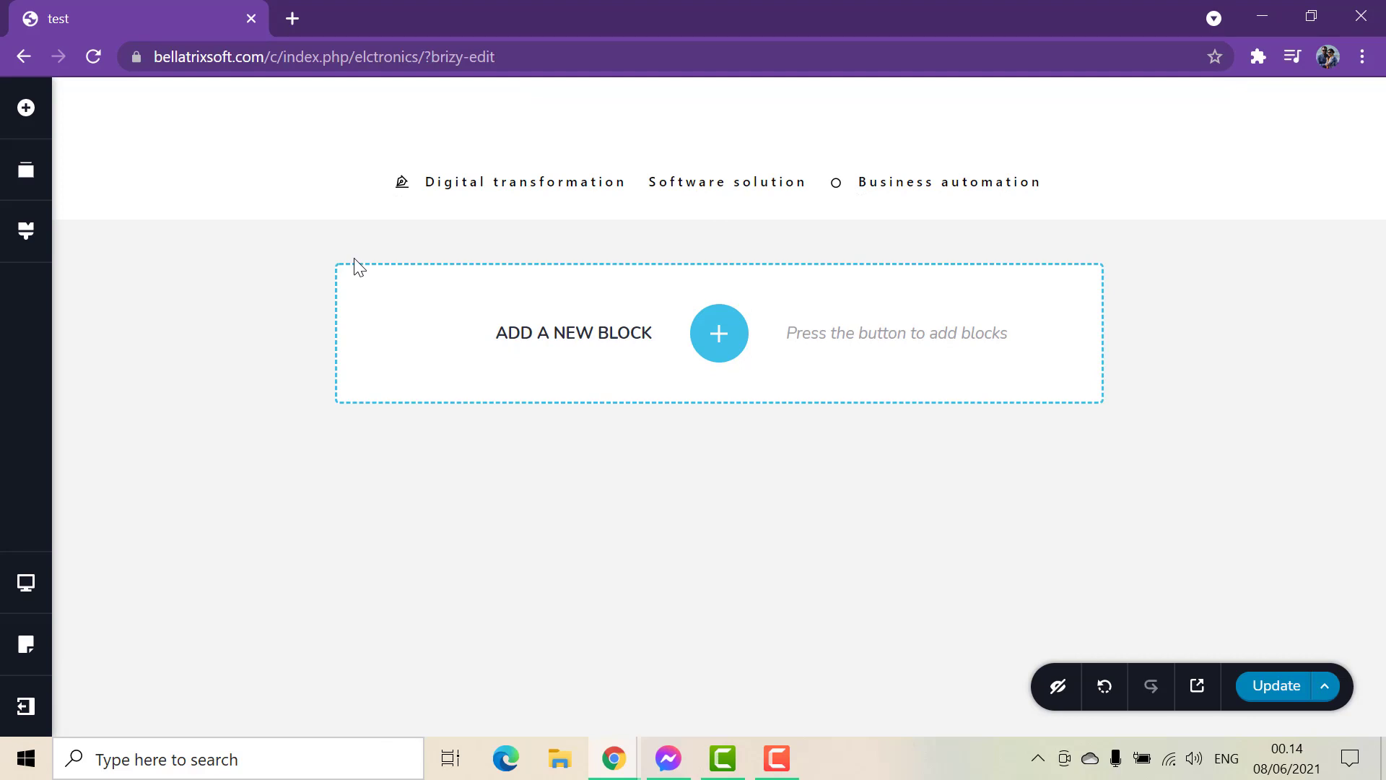
Set the menu item icons to a size of 46 px and a spacing of 8 px.
{"action": "left_click", "coordinate": [402, 186]}
{"action": "left_click", "coordinate": [465, 231]}
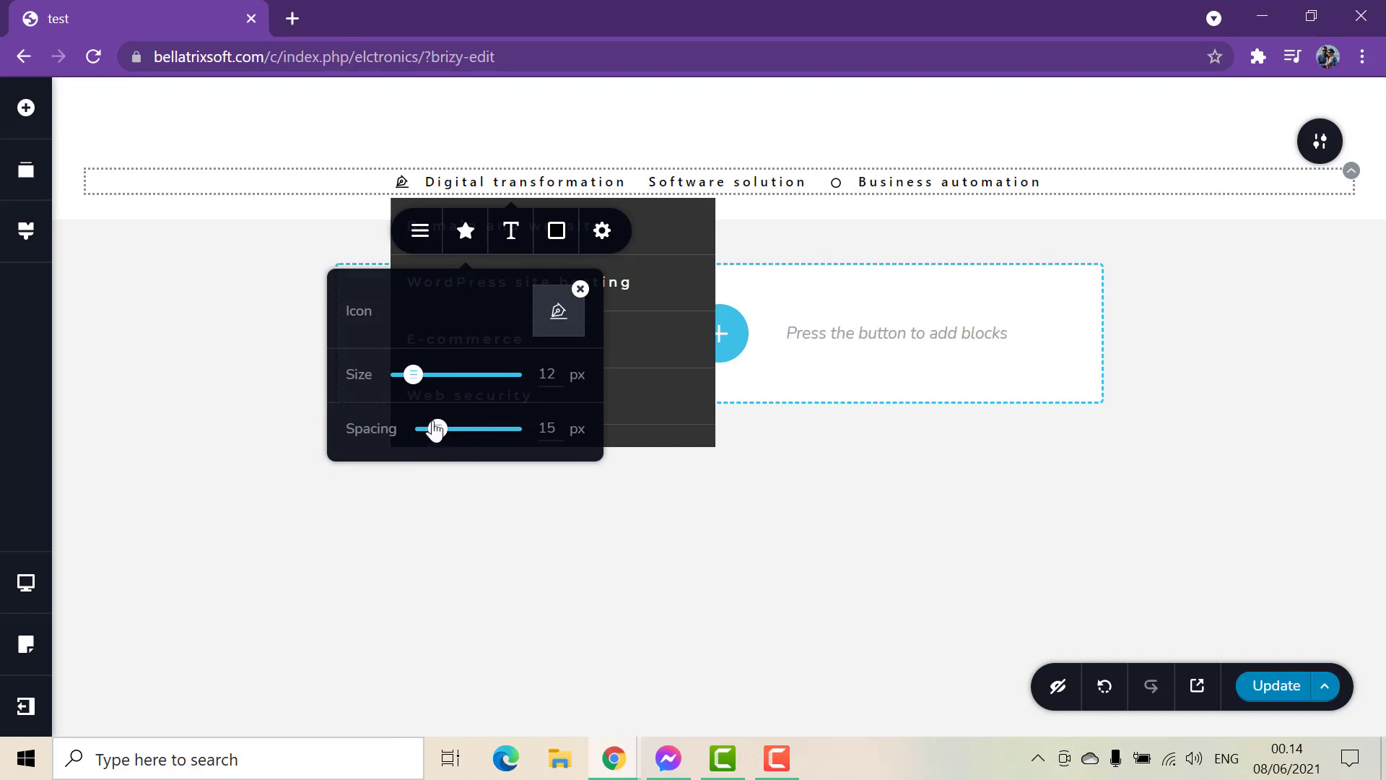
{"action": "left_click_drag", "start_coordinate": [414, 376], "coordinate": [452, 380]}
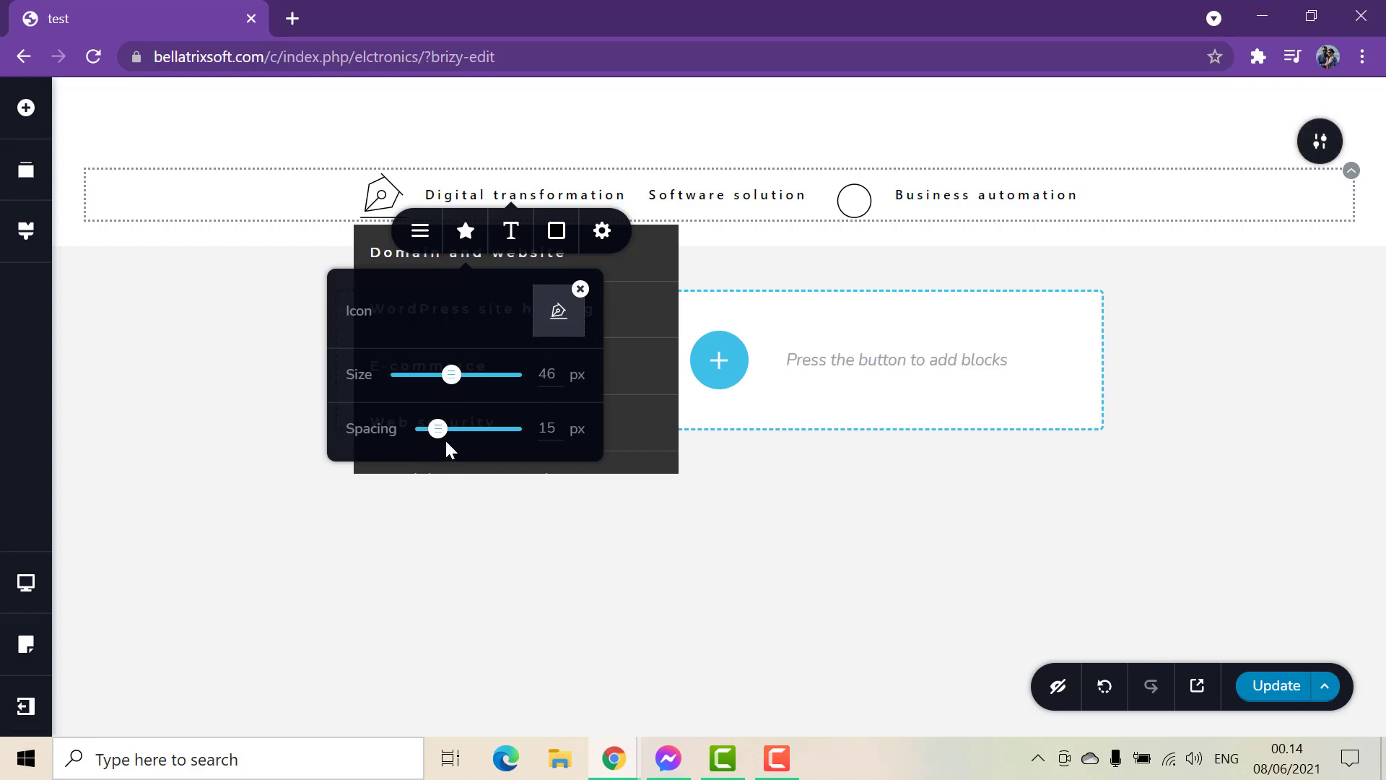
{"action": "mouse_move", "coordinate": [439, 432]}
{"action": "left_mouse_down"}
{"action": "mouse_move", "coordinate": [488, 432]}
{"action": "mouse_move", "coordinate": [432, 430]}
{"action": "left_mouse_up"}
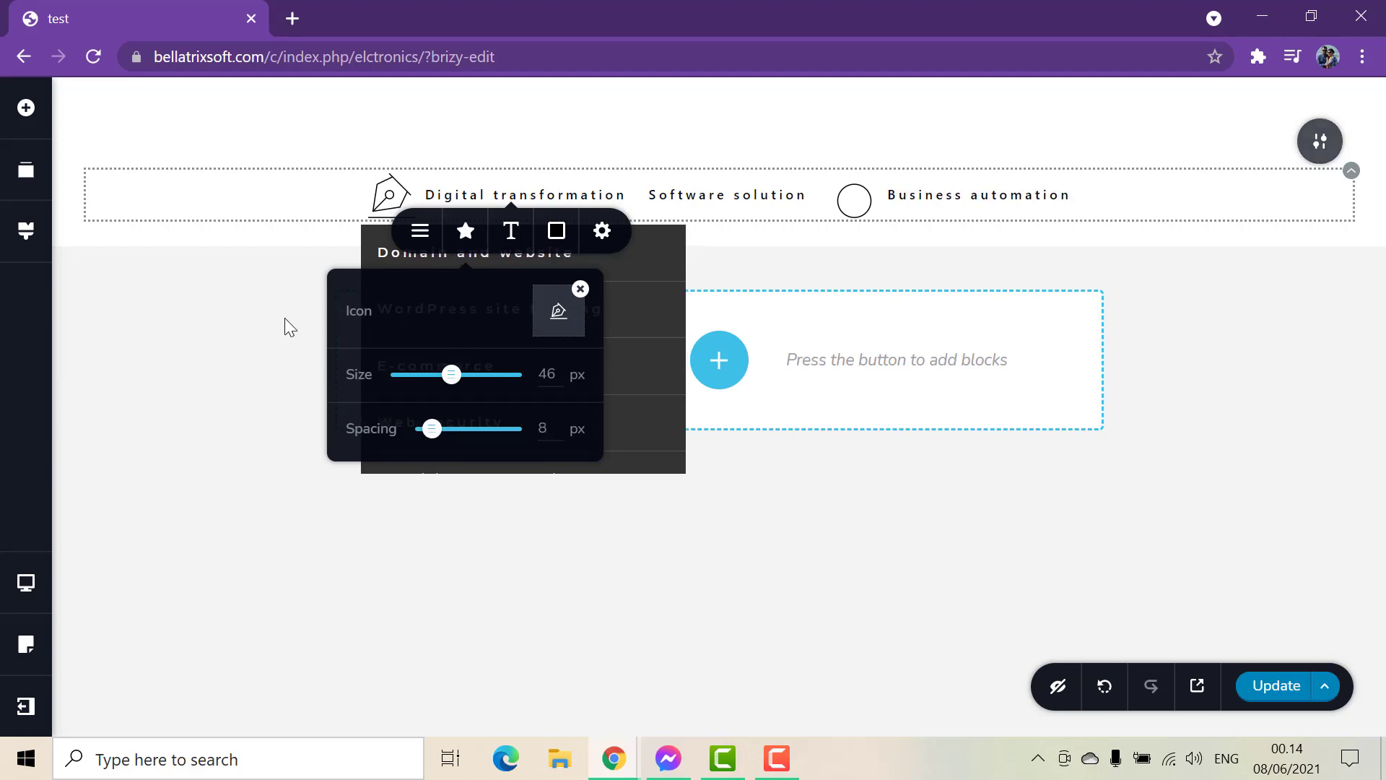
Set the menu text typography to size 20, line height 2.5 and Extra Bold weight.
{"action": "left_click", "coordinate": [509, 233]}
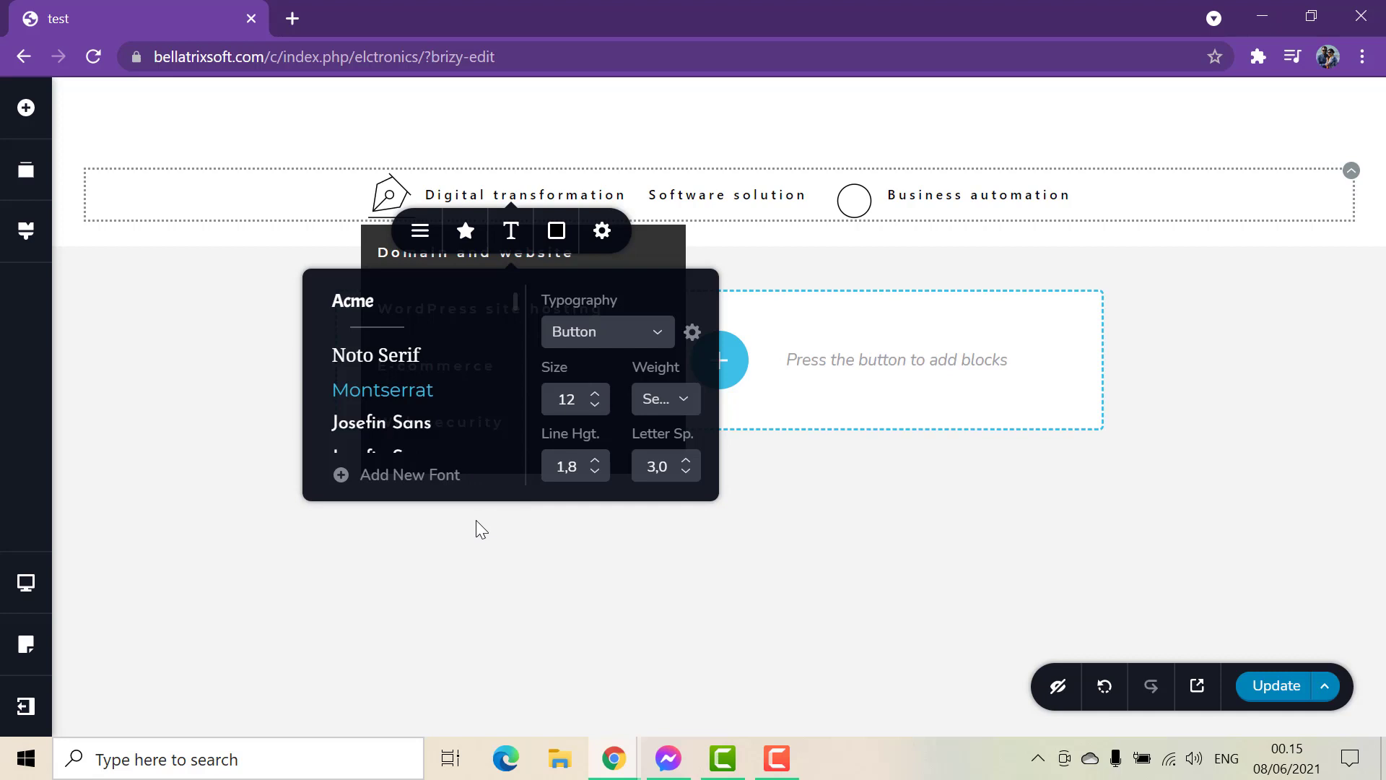
{"action": "left_click", "coordinate": [596, 462]}
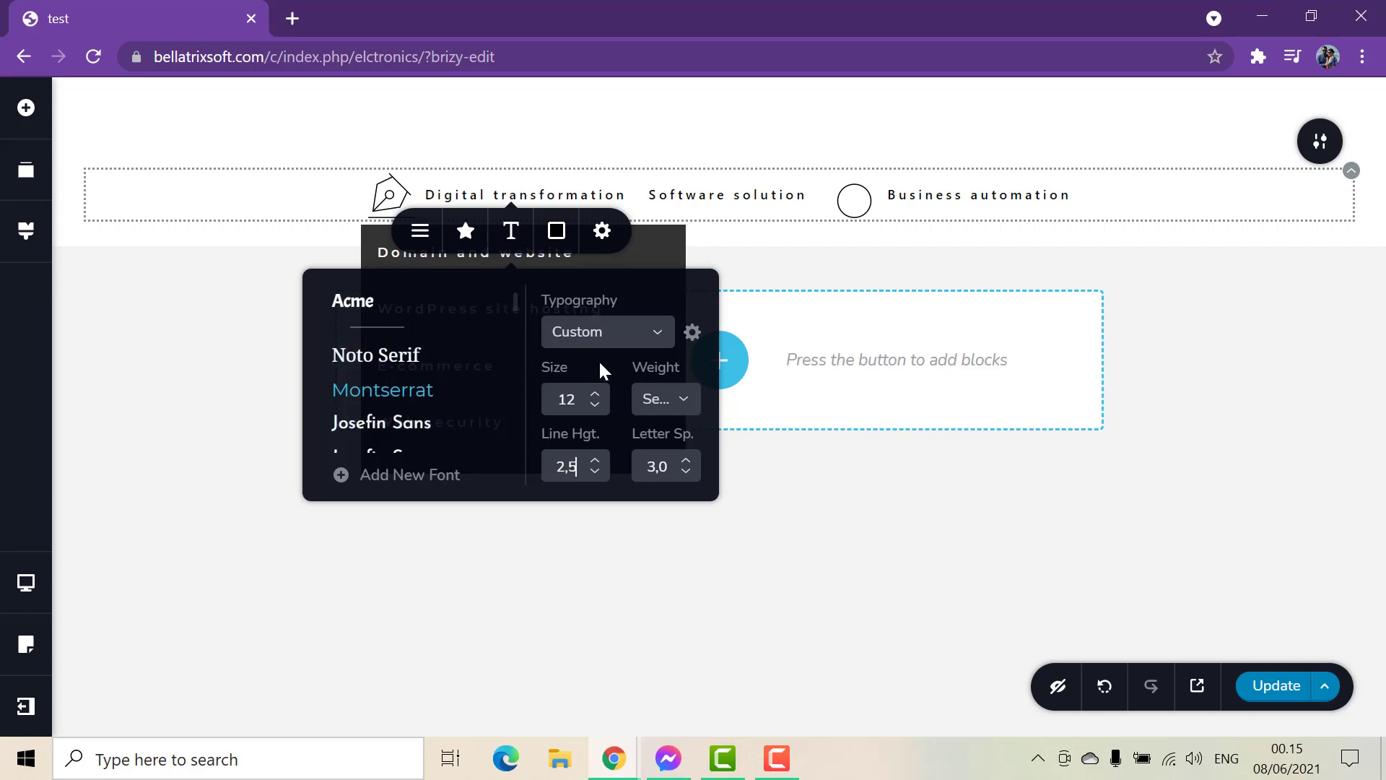
{"action": "left_click", "coordinate": [596, 394]}
{"action": "left_click", "coordinate": [596, 394]}
{"action": "left_click", "coordinate": [596, 394]}
{"action": "left_click", "coordinate": [596, 395]}
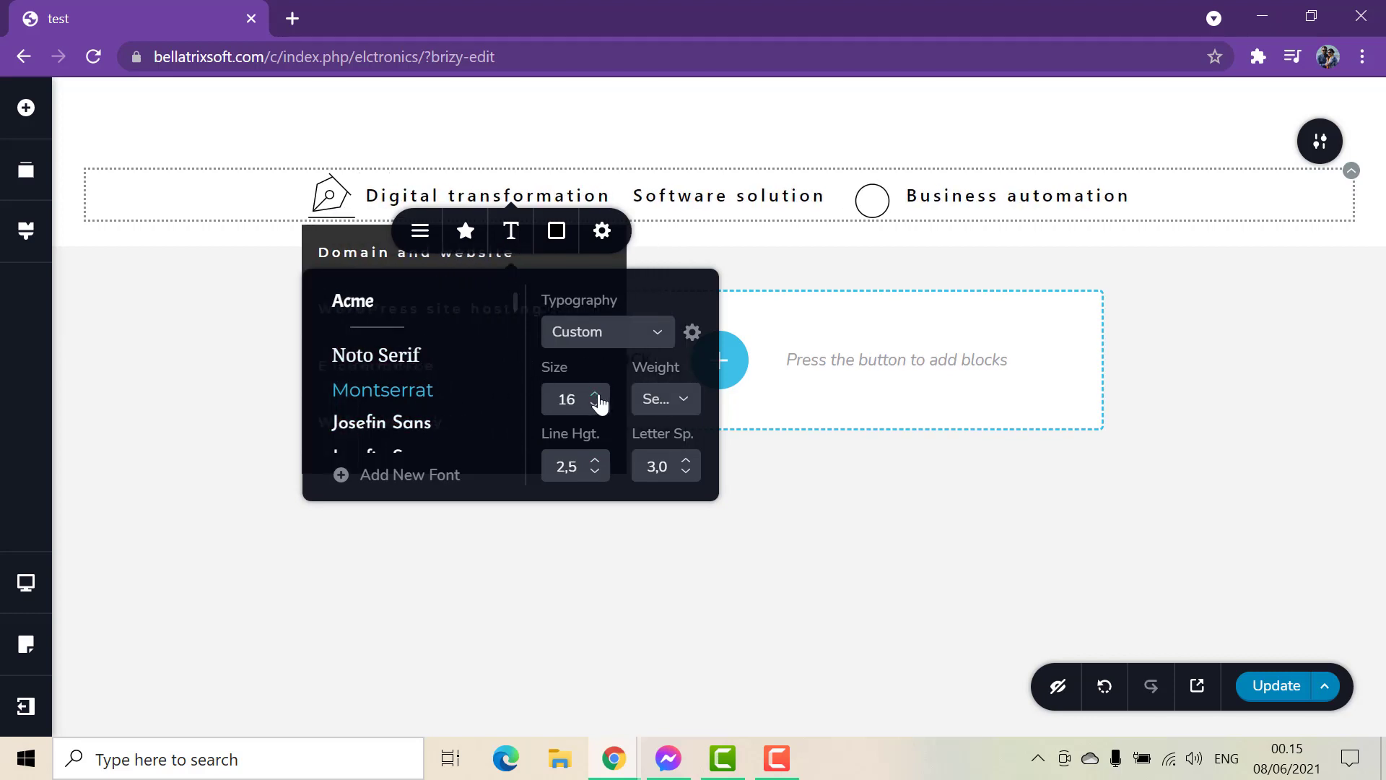
{"action": "left_click", "coordinate": [595, 394]}
{"action": "left_click", "coordinate": [596, 394]}
{"action": "left_click", "coordinate": [596, 394]}
{"action": "left_click", "coordinate": [596, 394]}
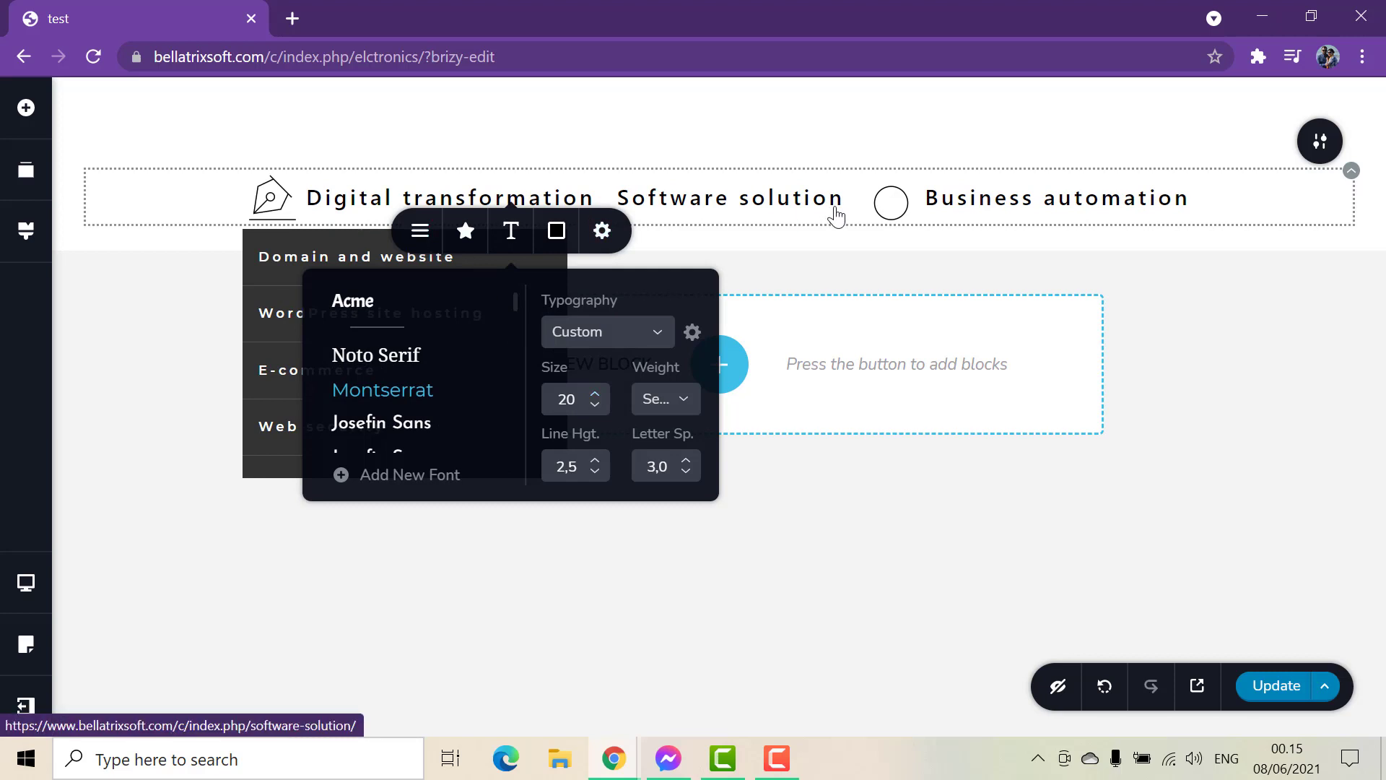
{"action": "left_click", "coordinate": [683, 399]}
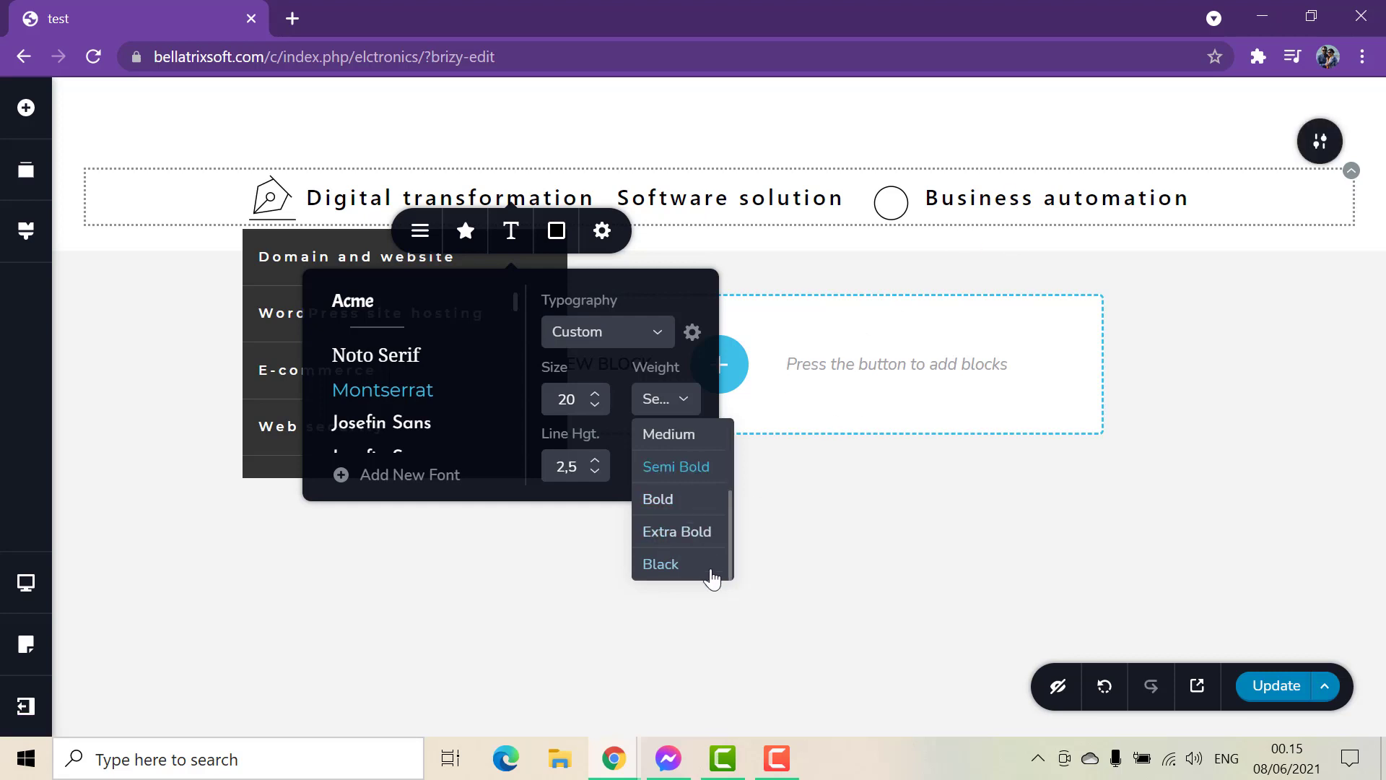
{"action": "left_click", "coordinate": [690, 534]}
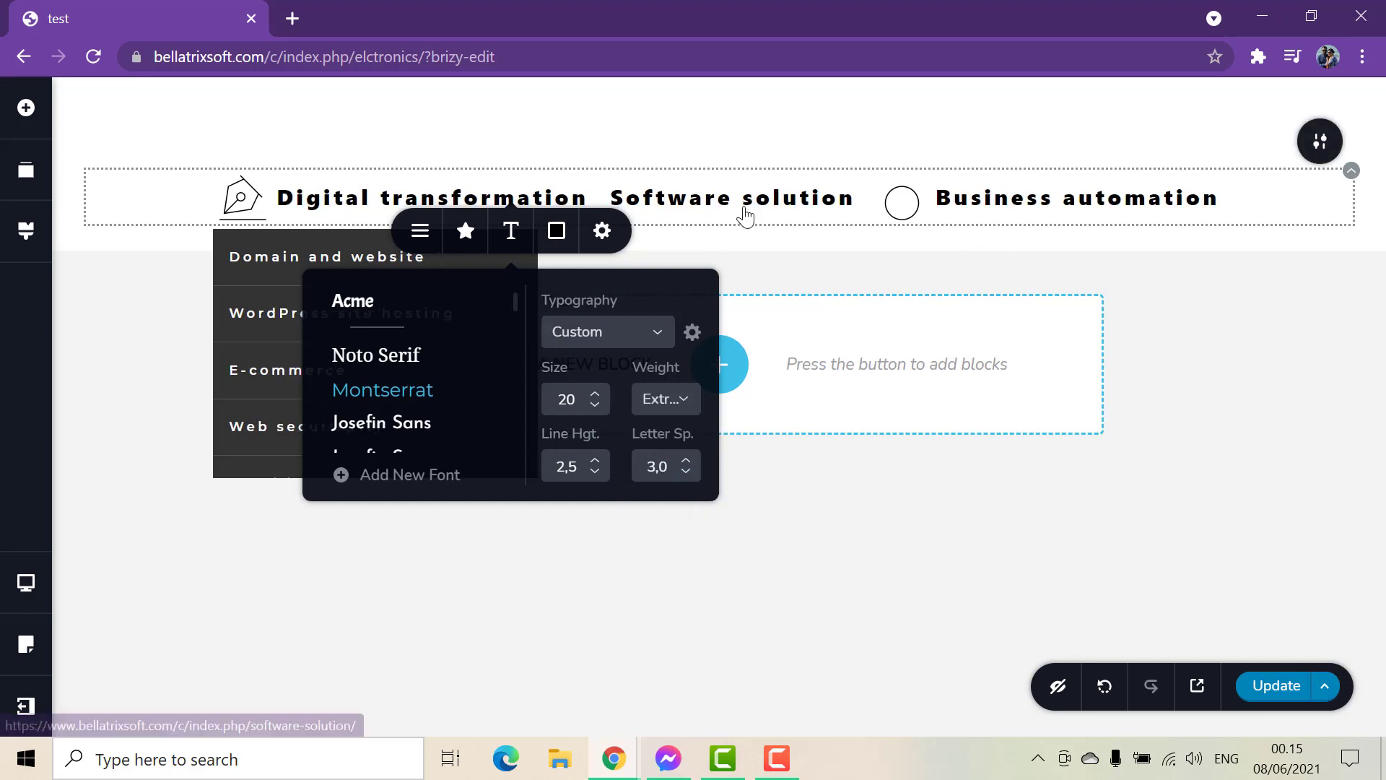
Add the outline shopping-bag icon to the Software solution menu item and reduce the block's top padding to 15 px.
{"action": "left_click", "coordinate": [857, 240]}
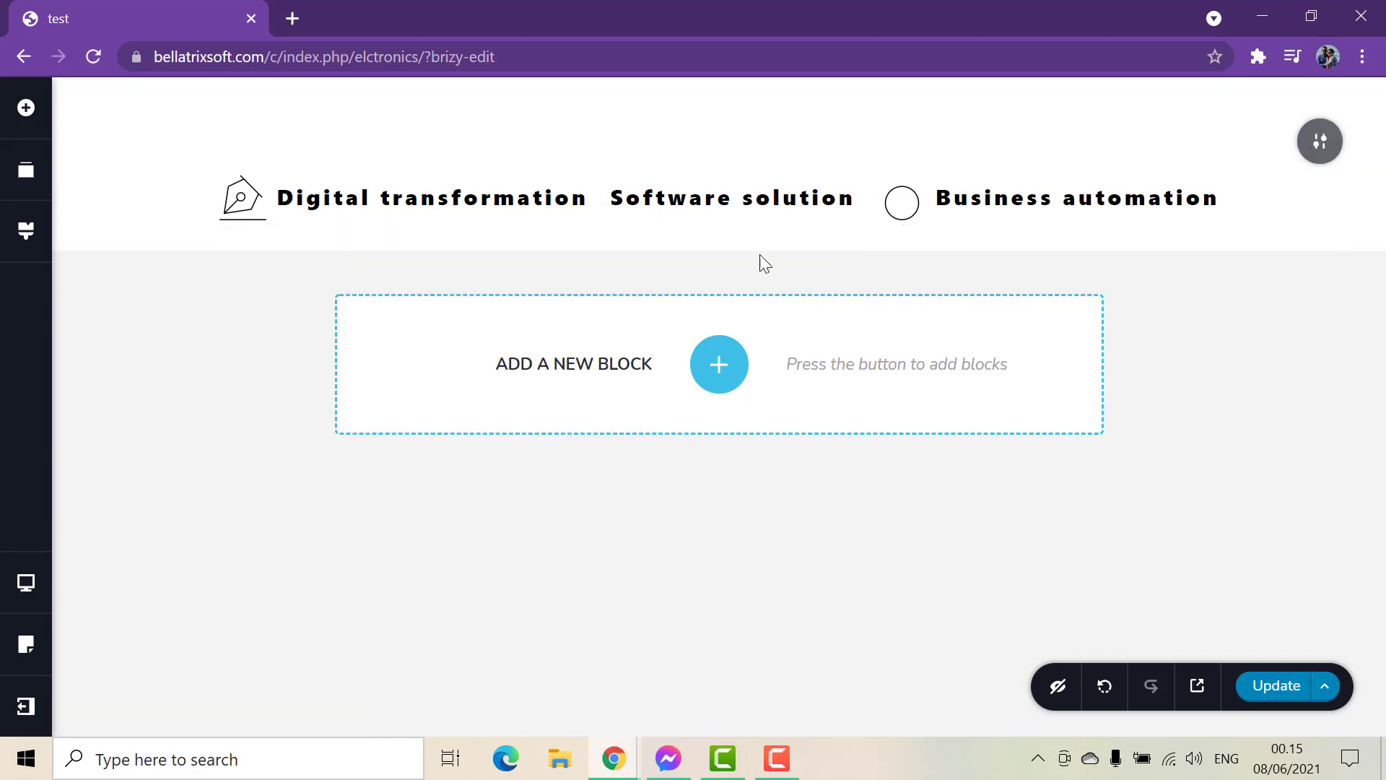
{"action": "left_click", "coordinate": [712, 209]}
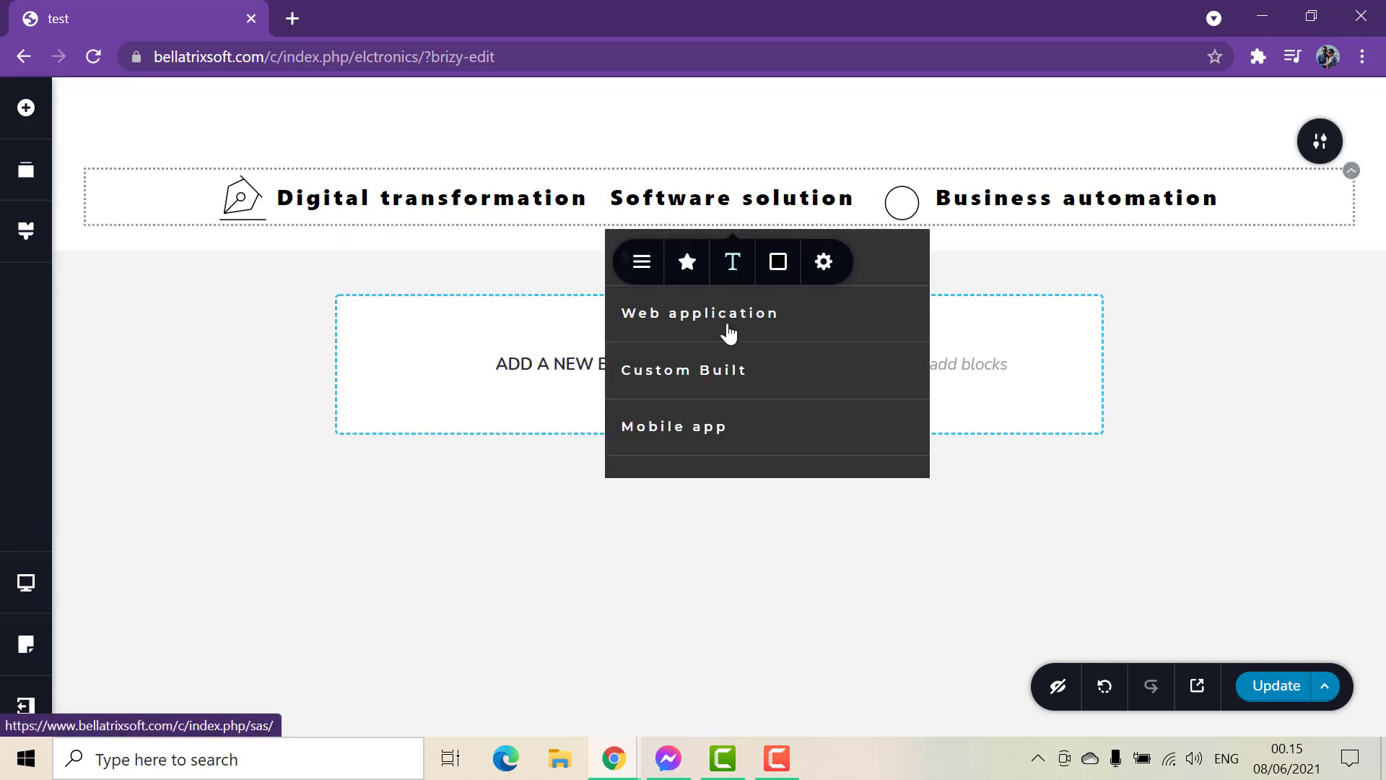
{"action": "left_click", "coordinate": [686, 261]}
{"action": "left_click", "coordinate": [770, 350]}
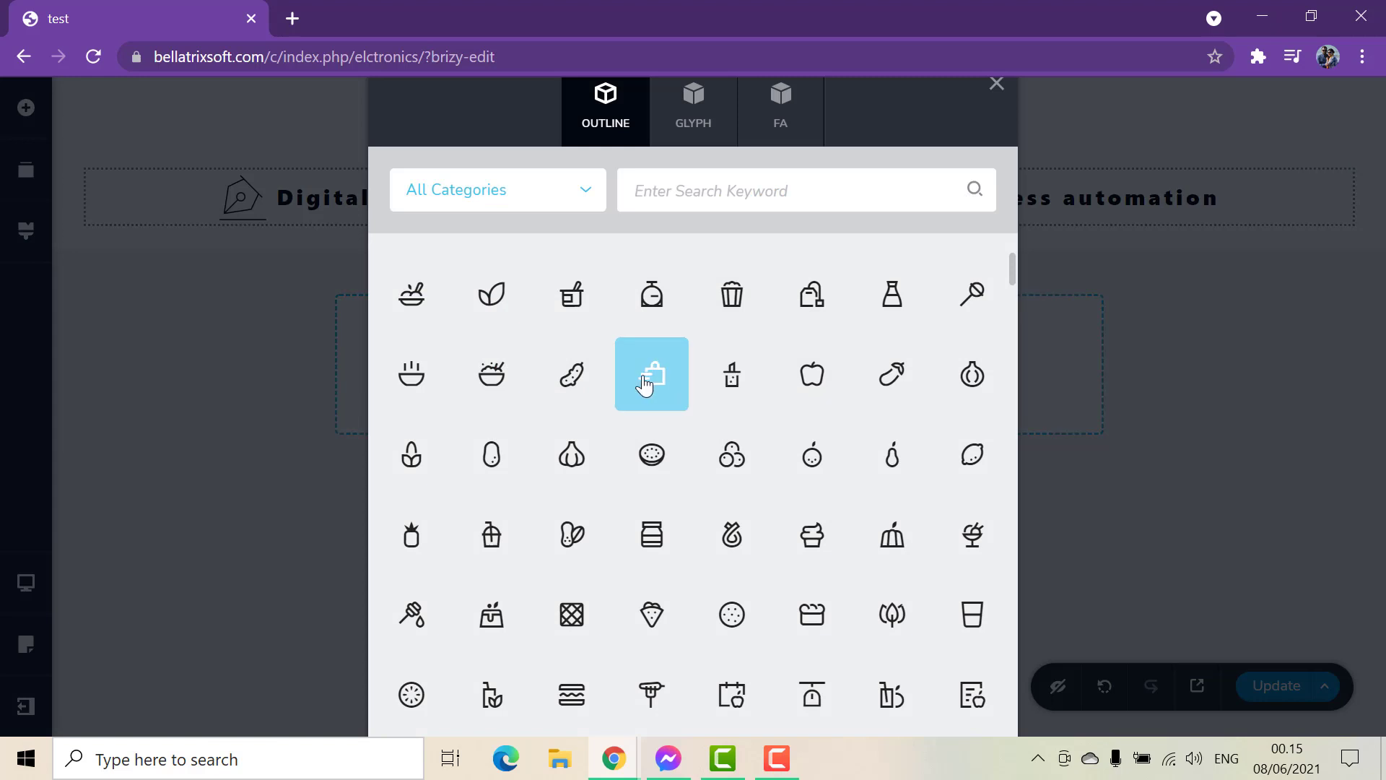
{"action": "left_click", "coordinate": [650, 374]}
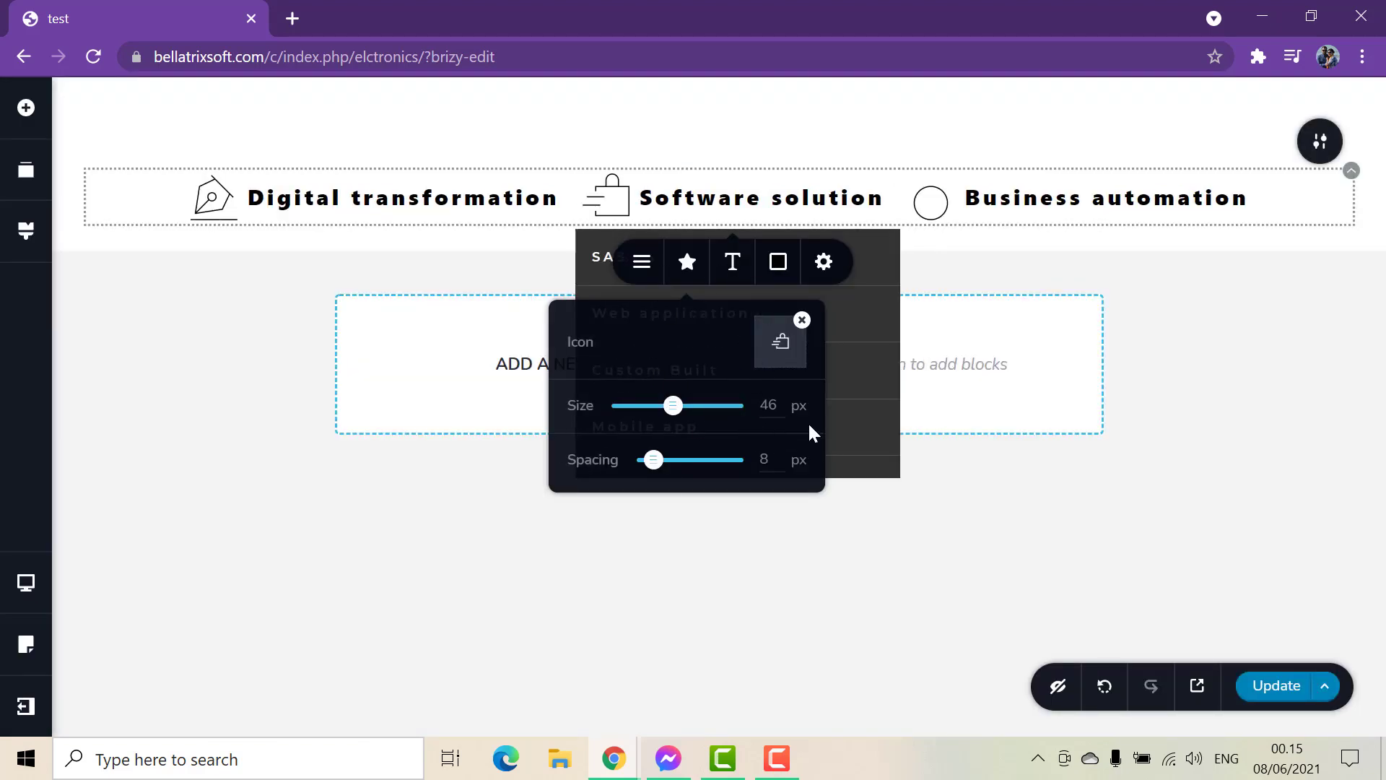
{"action": "left_click", "coordinate": [192, 414]}
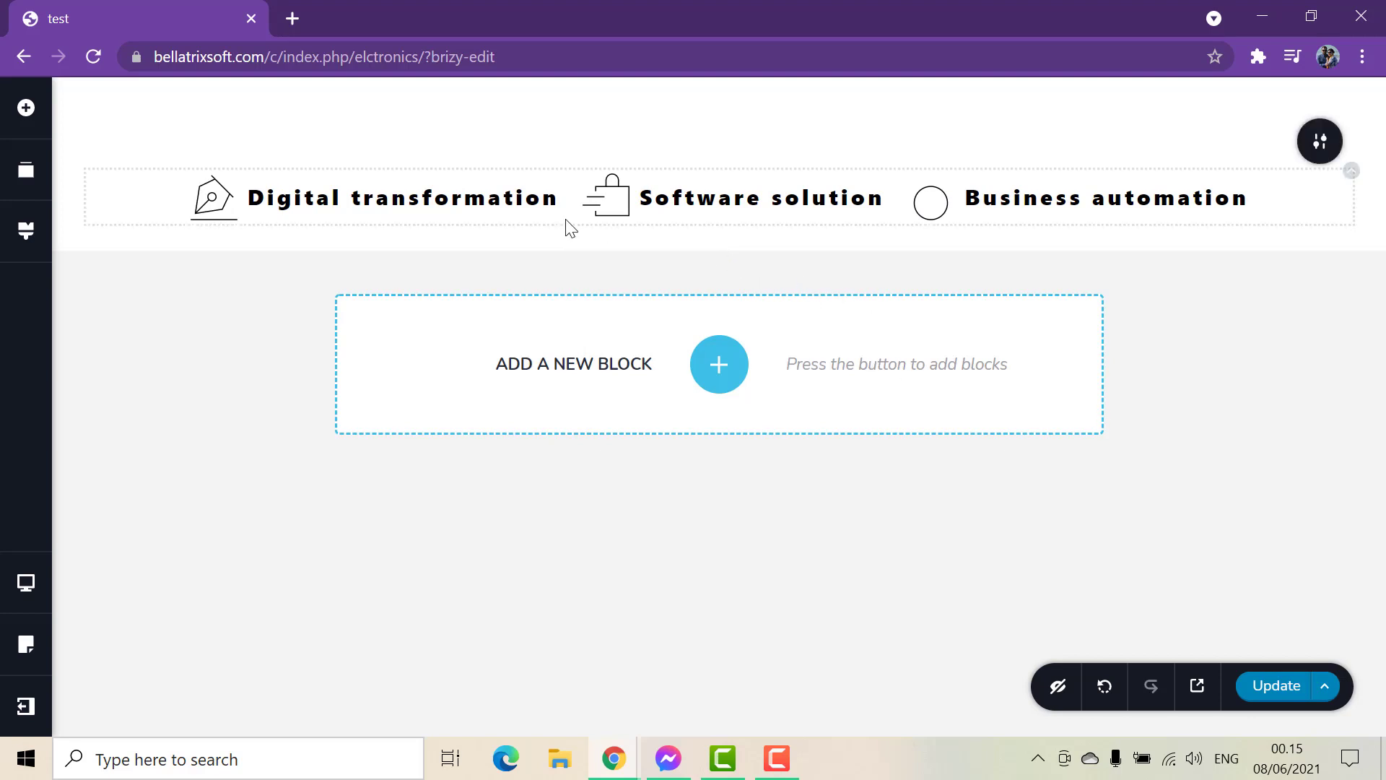
{"action": "left_click_drag", "start_coordinate": [625, 149], "coordinate": [620, 84]}
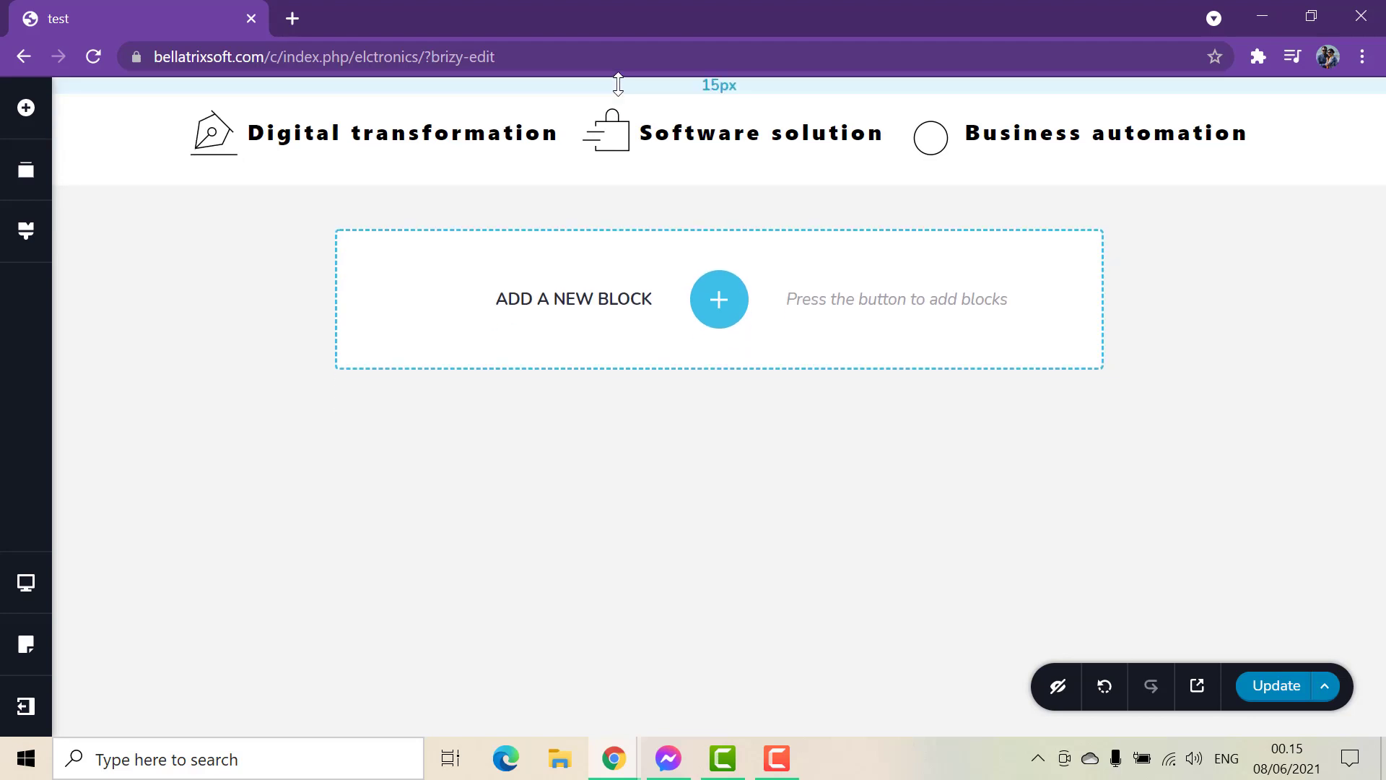
Set the menu items' text colour to the red #cb3939.
{"action": "left_click", "coordinate": [411, 146]}
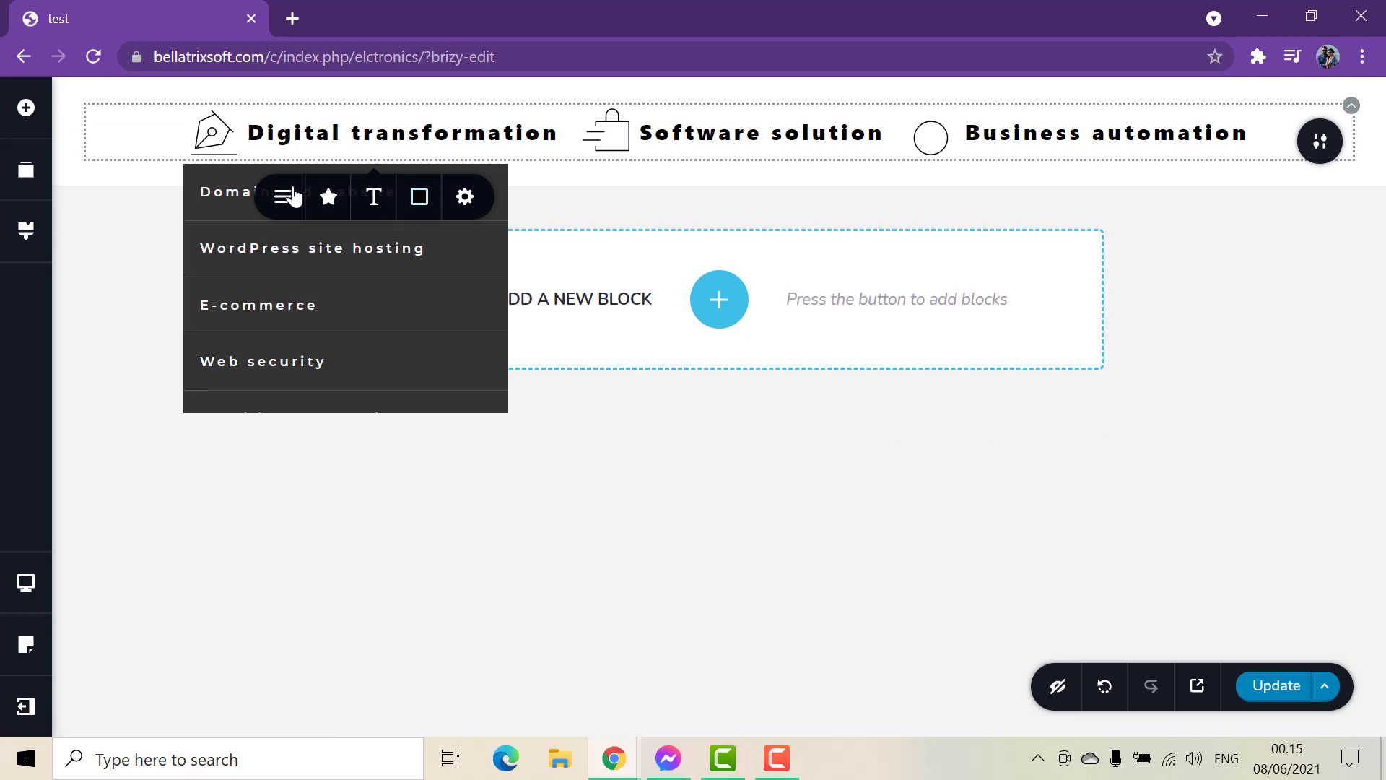
{"action": "left_click", "coordinate": [431, 206]}
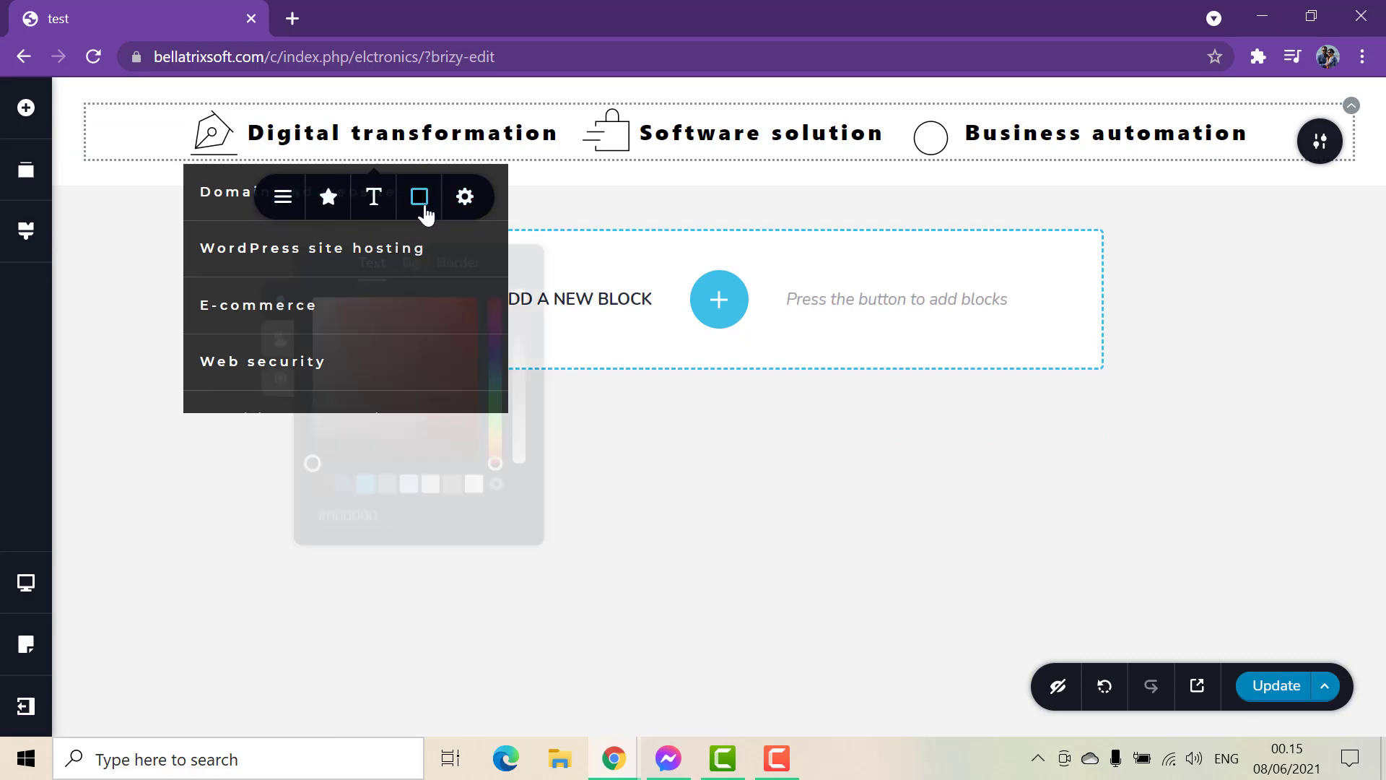
{"action": "left_click_drag", "start_coordinate": [442, 418], "coordinate": [457, 341]}
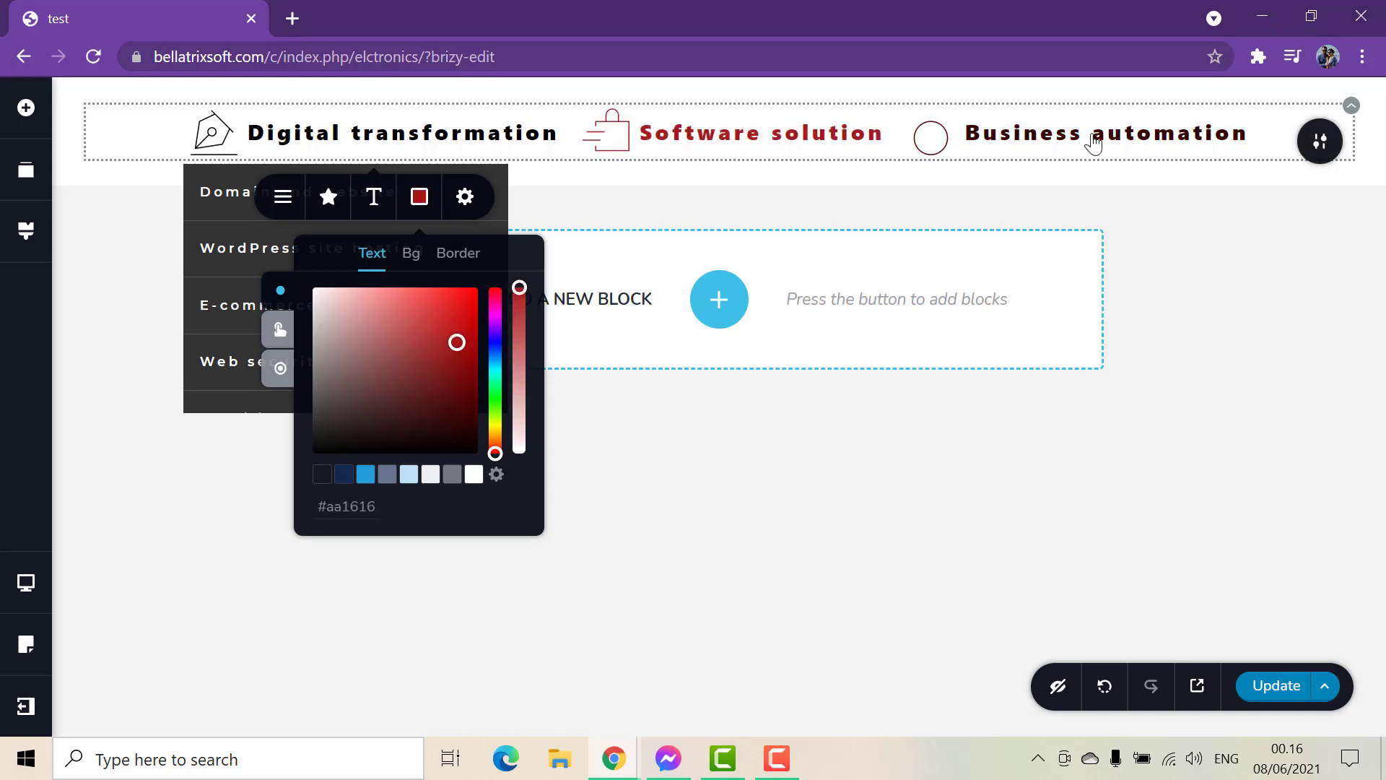
{"action": "left_click_drag", "start_coordinate": [458, 364], "coordinate": [433, 322]}
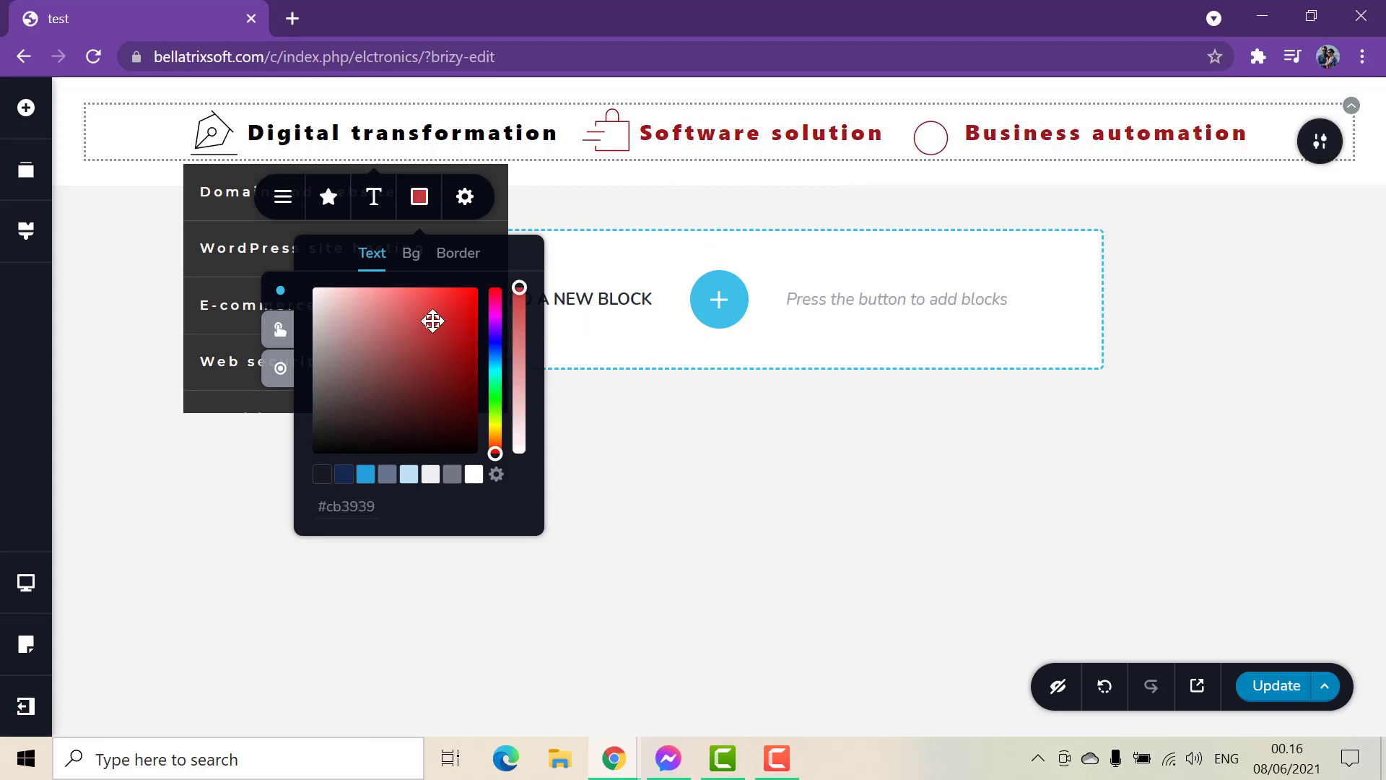
{"action": "left_click", "coordinate": [830, 600]}
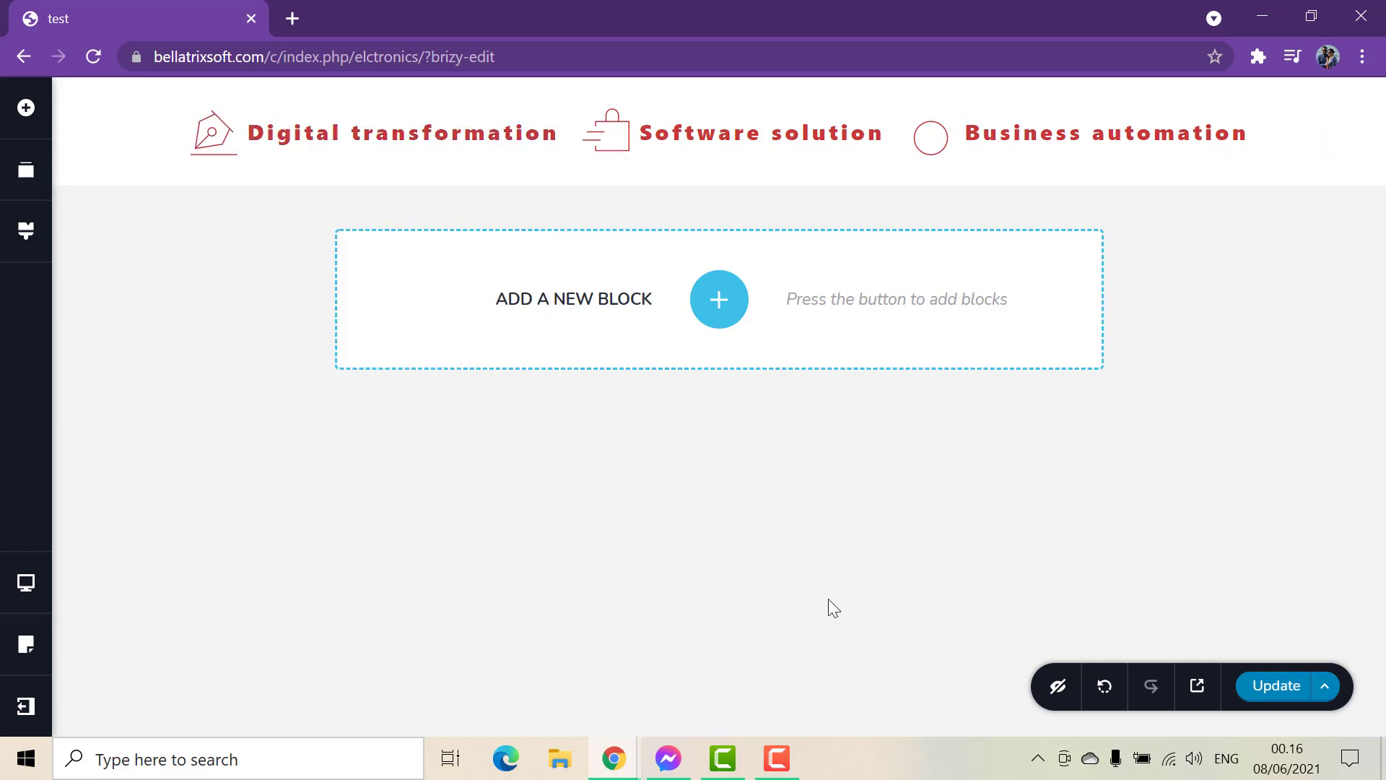
Set the menu items' padding to 34 px top, 50 px right and 45 px bottom, and slightly increase the left padding.
{"action": "left_click", "coordinate": [501, 144]}
{"action": "left_click", "coordinate": [758, 133]}
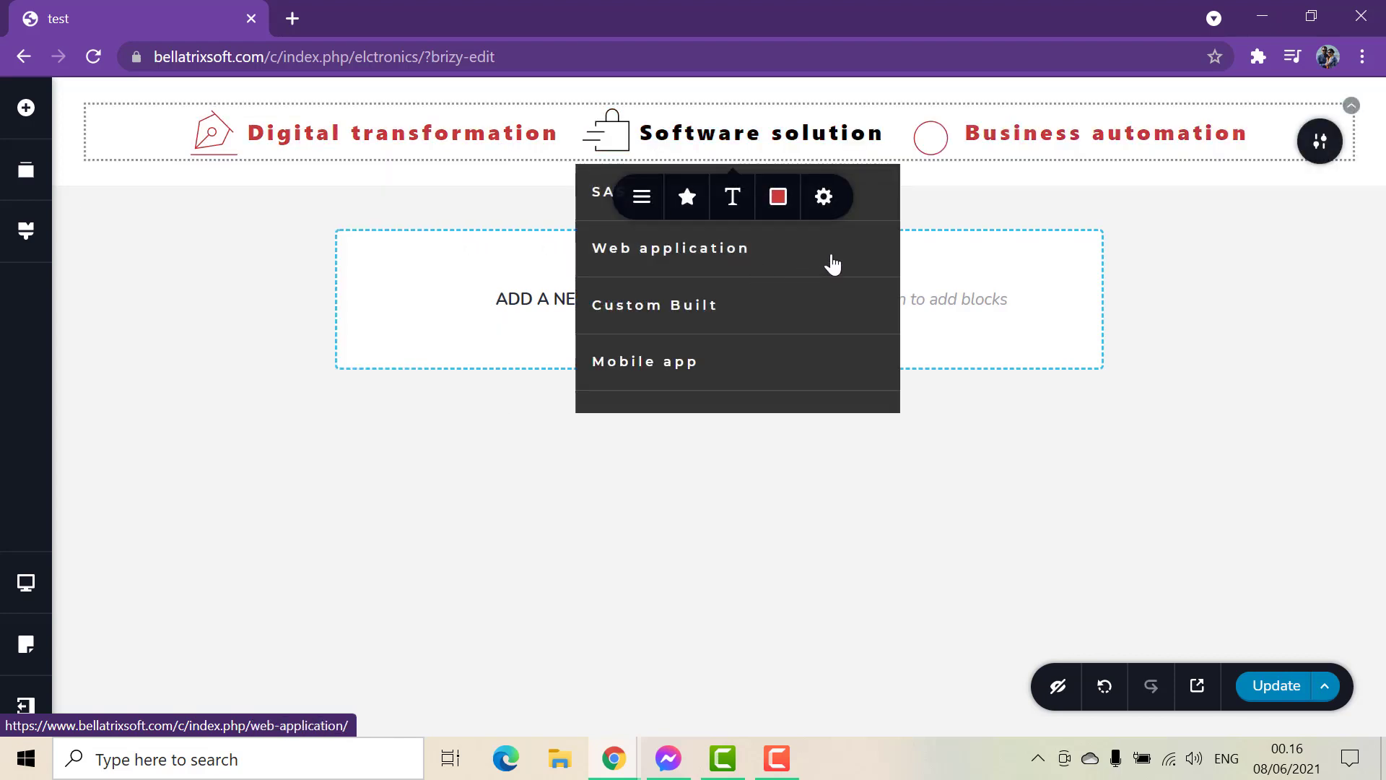
{"action": "left_click", "coordinate": [824, 198]}
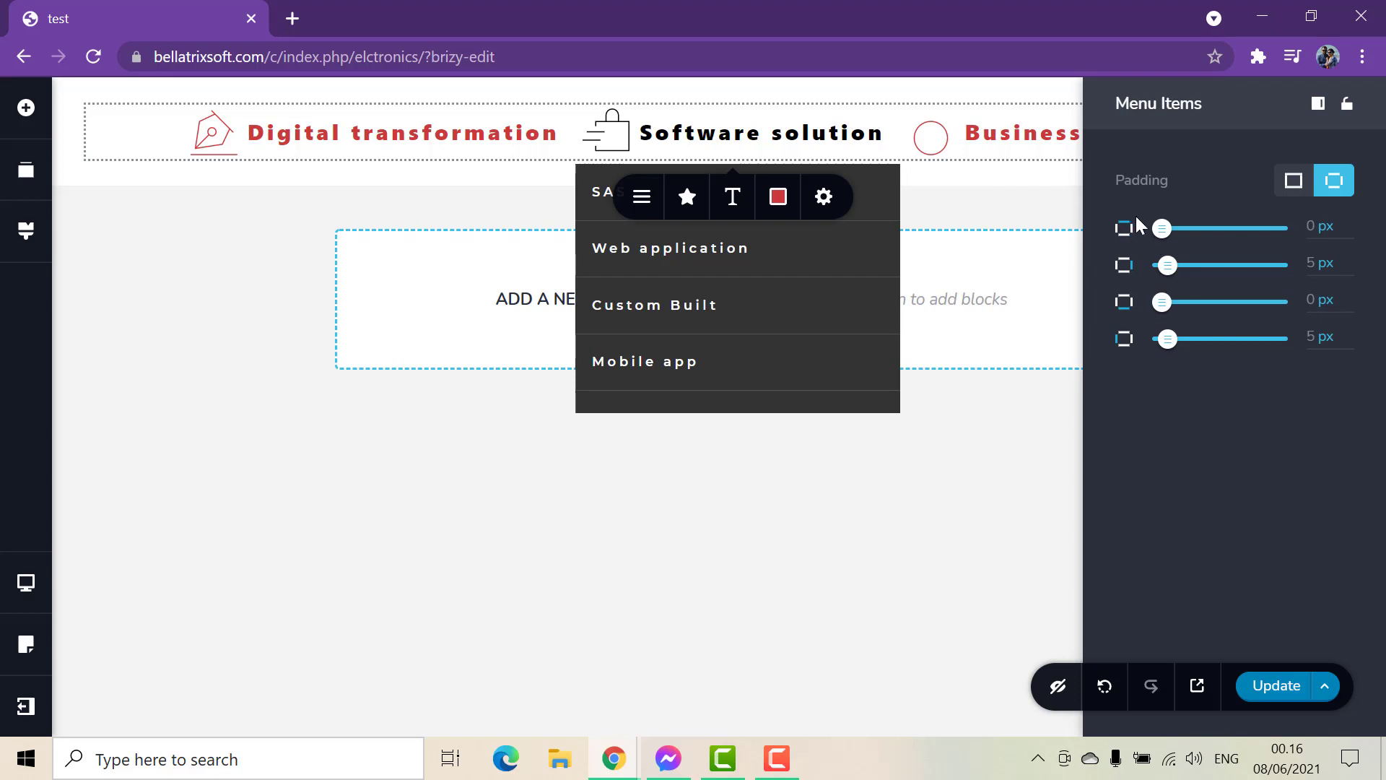
{"action": "left_click_drag", "start_coordinate": [1164, 231], "coordinate": [1203, 229]}
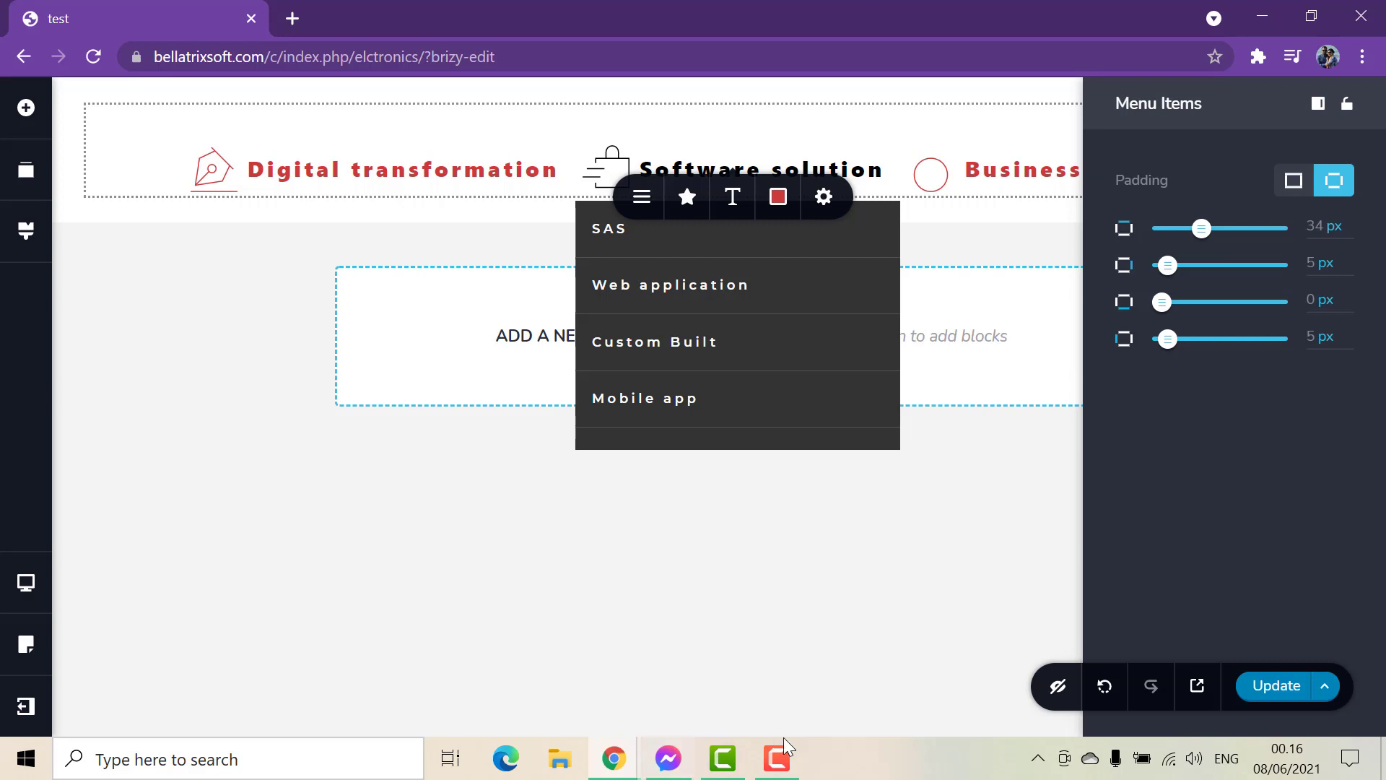
{"action": "left_click_drag", "start_coordinate": [1160, 307], "coordinate": [1214, 301]}
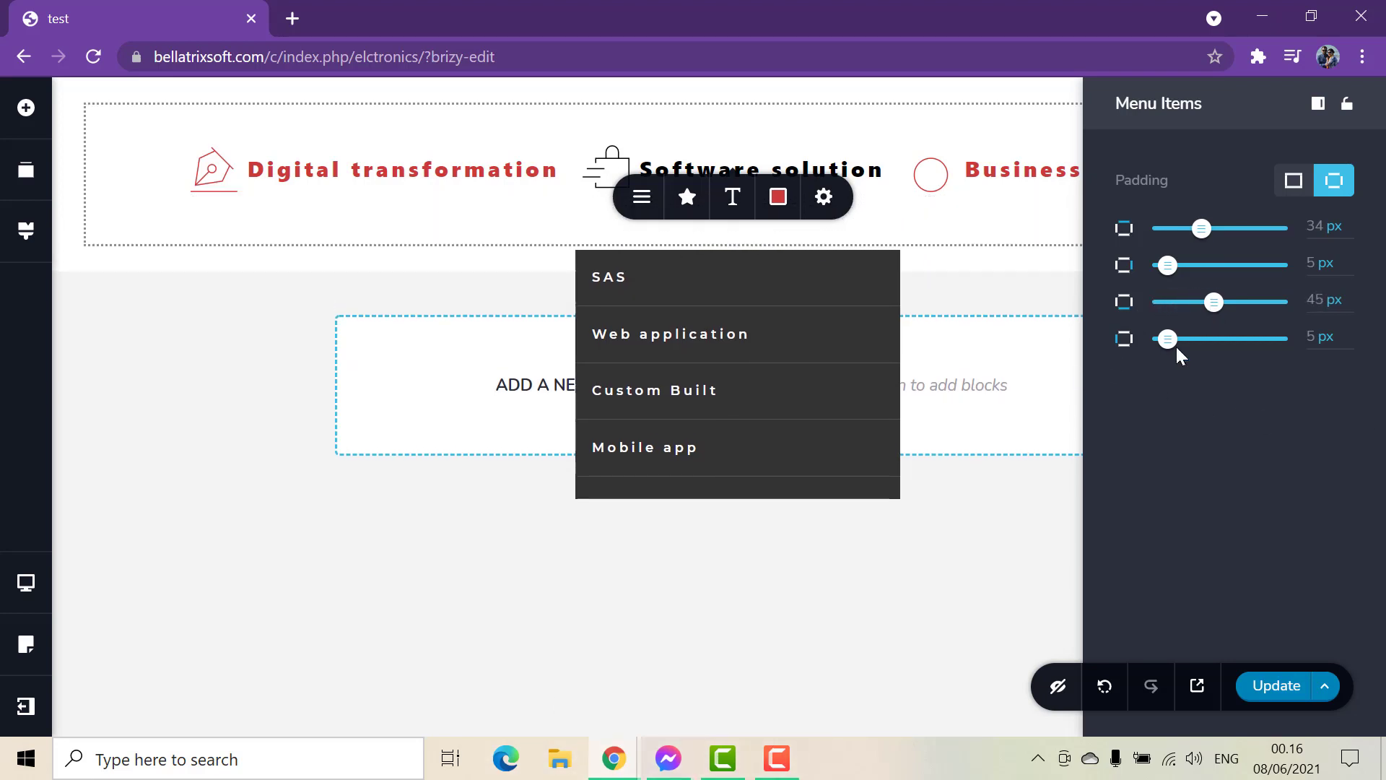
{"action": "left_click_drag", "start_coordinate": [1169, 268], "coordinate": [1221, 266]}
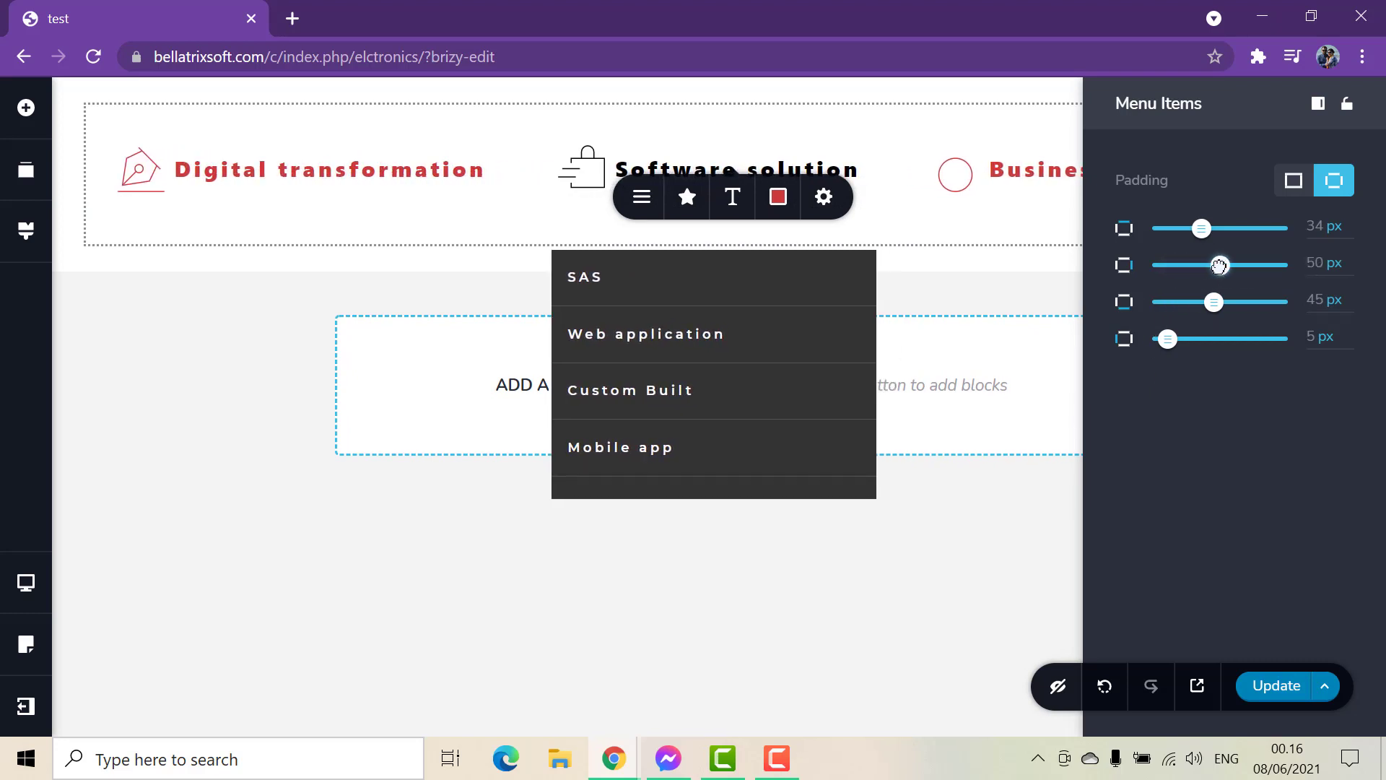
{"action": "mouse_move", "coordinate": [1167, 339]}
{"action": "left_mouse_down"}
{"action": "mouse_move", "coordinate": [1195, 337]}
{"action": "mouse_move", "coordinate": [1175, 338]}
{"action": "left_mouse_up"}
{"action": "left_click", "coordinate": [703, 597]}
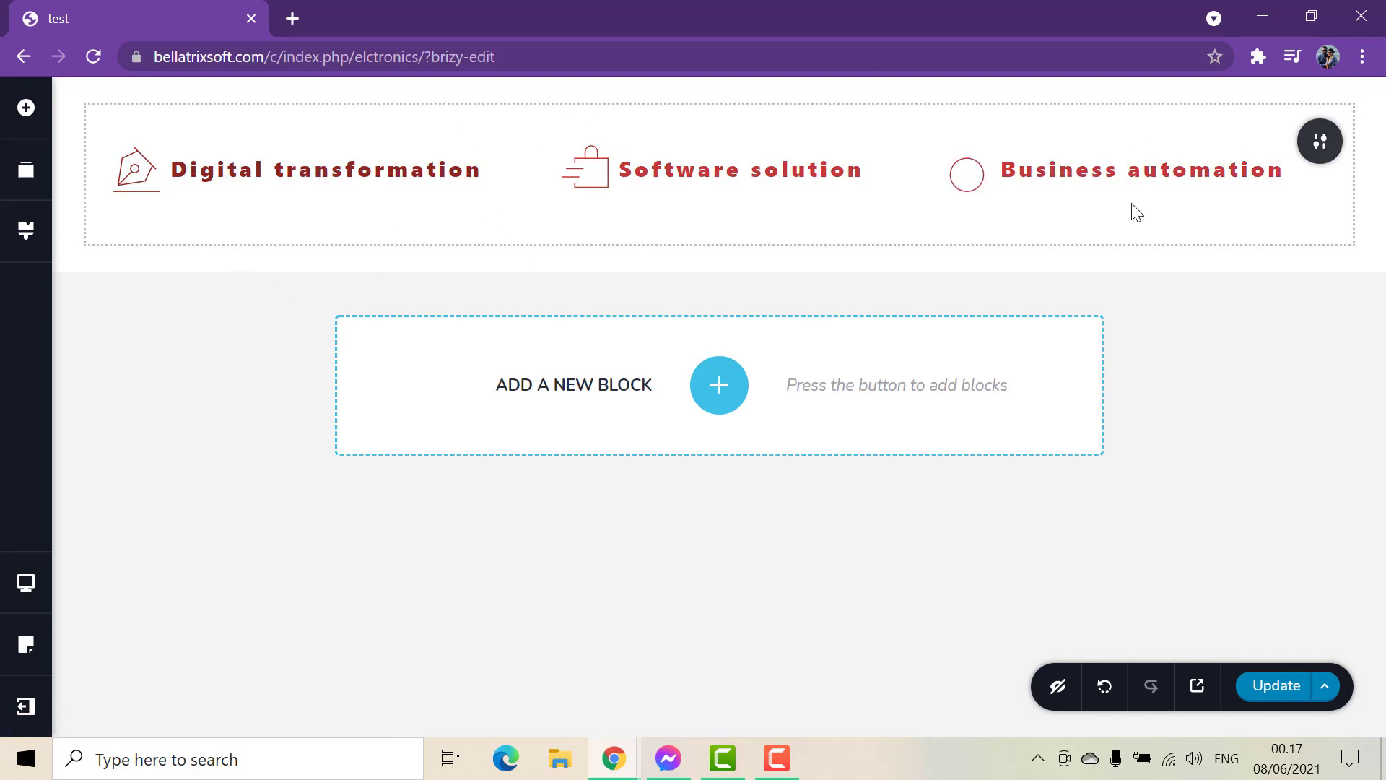
Give the block containing the menu a very dark red background colour.
{"action": "left_click", "coordinate": [1324, 144]}
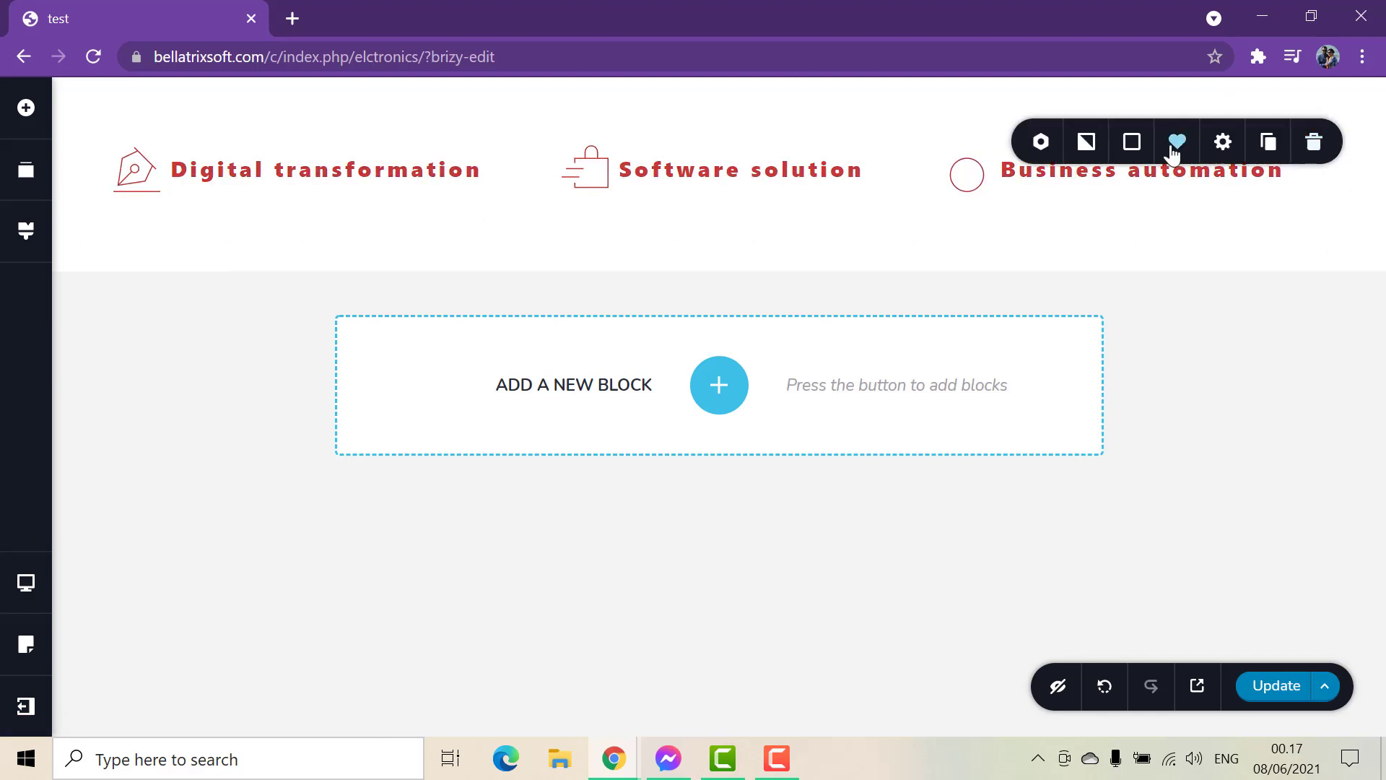
{"action": "left_click", "coordinate": [1129, 144]}
{"action": "left_click_drag", "start_coordinate": [1071, 362], "coordinate": [1124, 376]}
{"action": "left_click", "coordinate": [792, 583]}
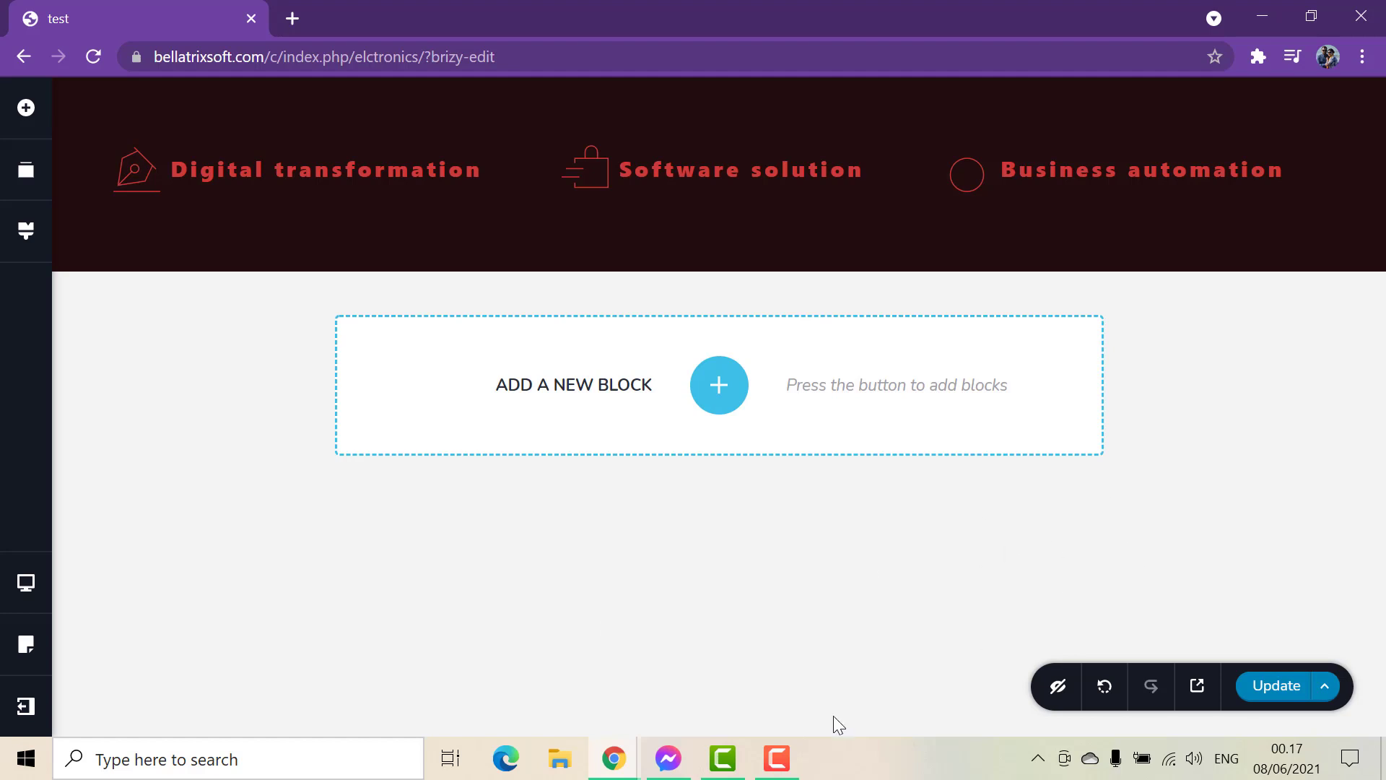
{"action": "left_click", "coordinate": [787, 760]}
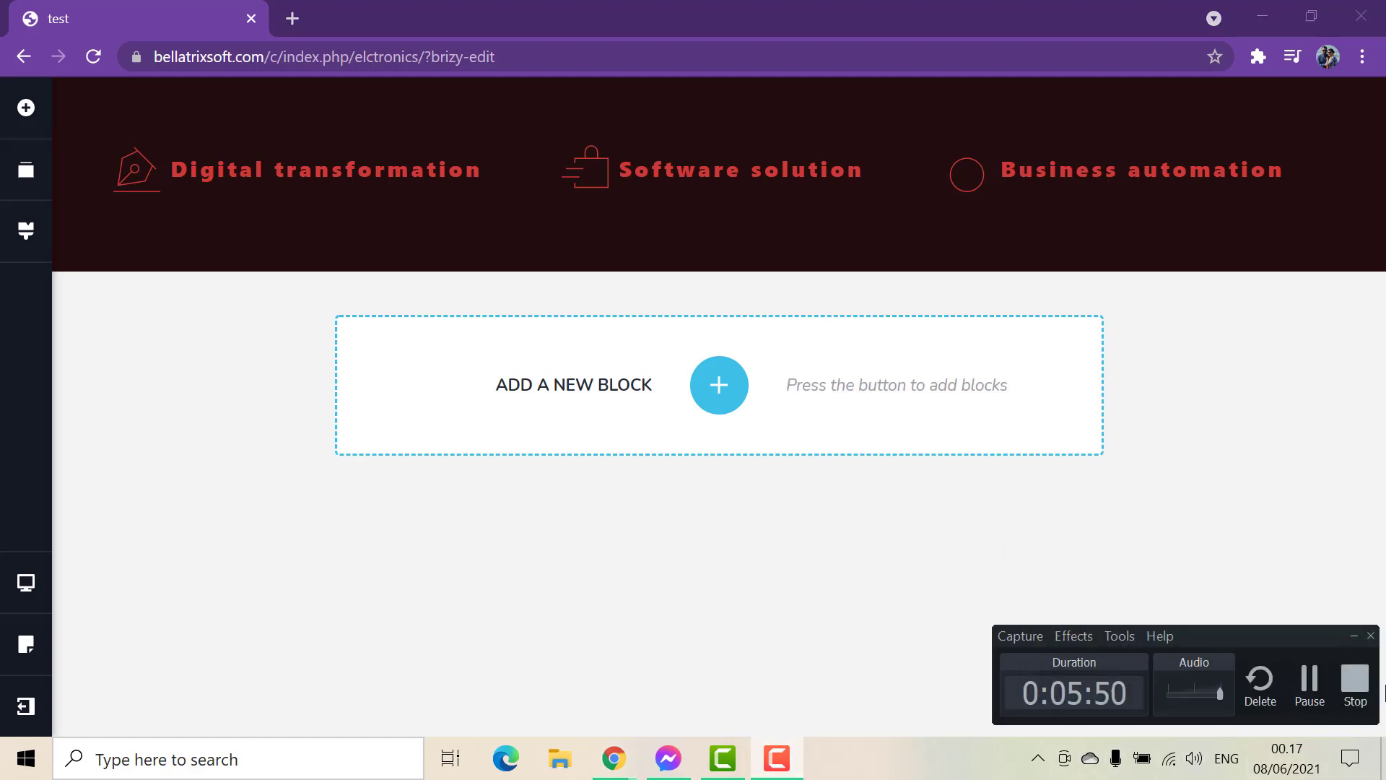